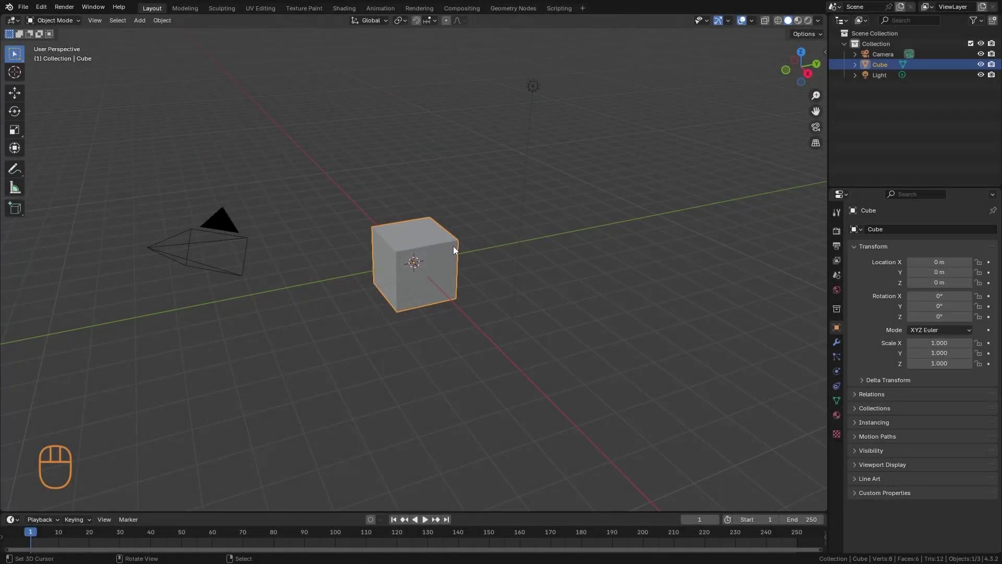
# Step: Enter Edit Mode on the cube, clear the mesh selection and switch to face selection
pyautogui.press('Tab')
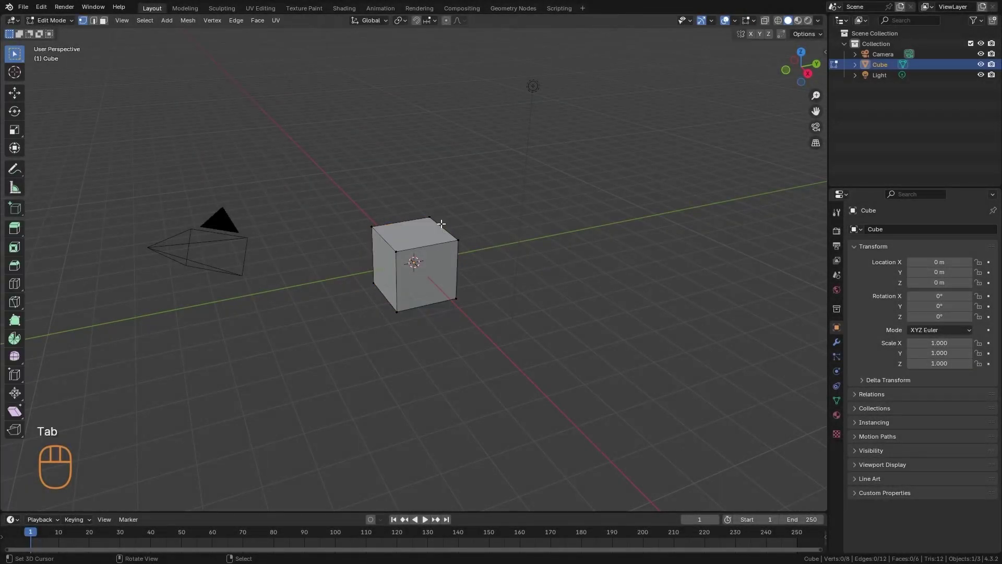
pyautogui.press('a')
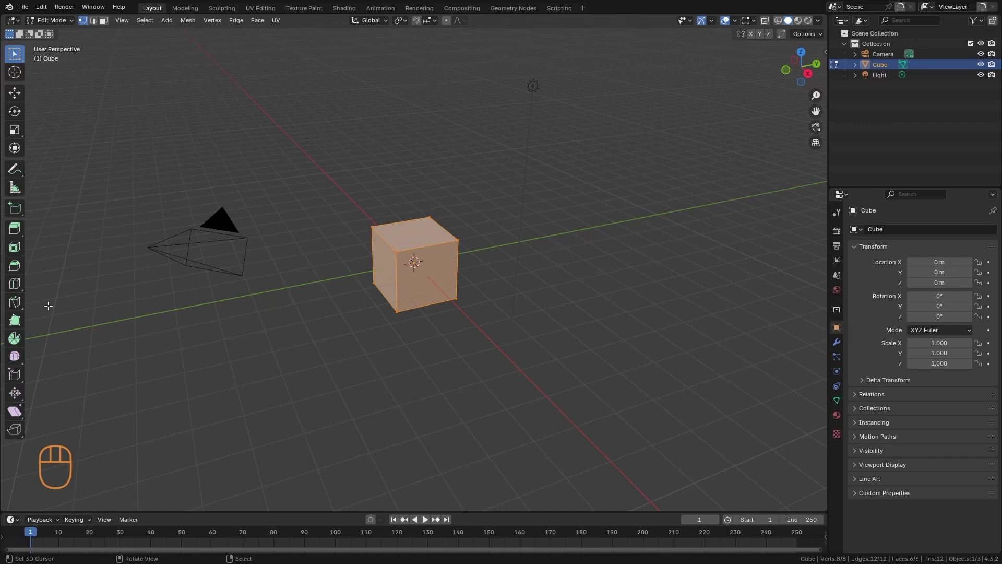
pyautogui.hotkey('alt', 'a')
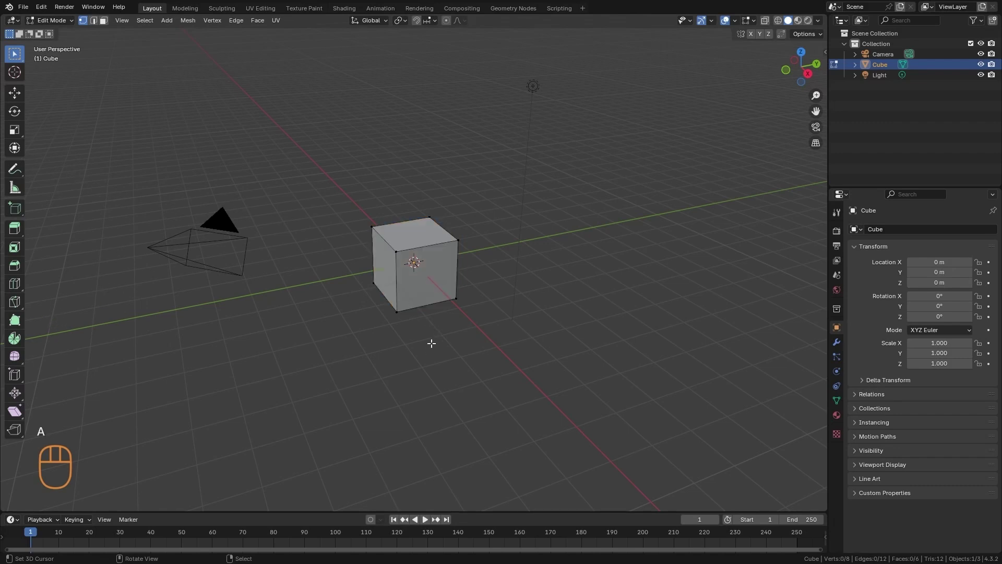
pyautogui.keyDown('ctrl'); pyautogui.keyDown('alt'); pyautogui.moveTo(483, 324); pyautogui.dragTo(488, 264, button='middle'); pyautogui.keyUp('alt'); pyautogui.keyUp('ctrl')
pyautogui.keyDown('alt'); pyautogui.moveTo(452, 290); pyautogui.dragTo(486, 332, button='middle'); pyautogui.keyUp('alt')
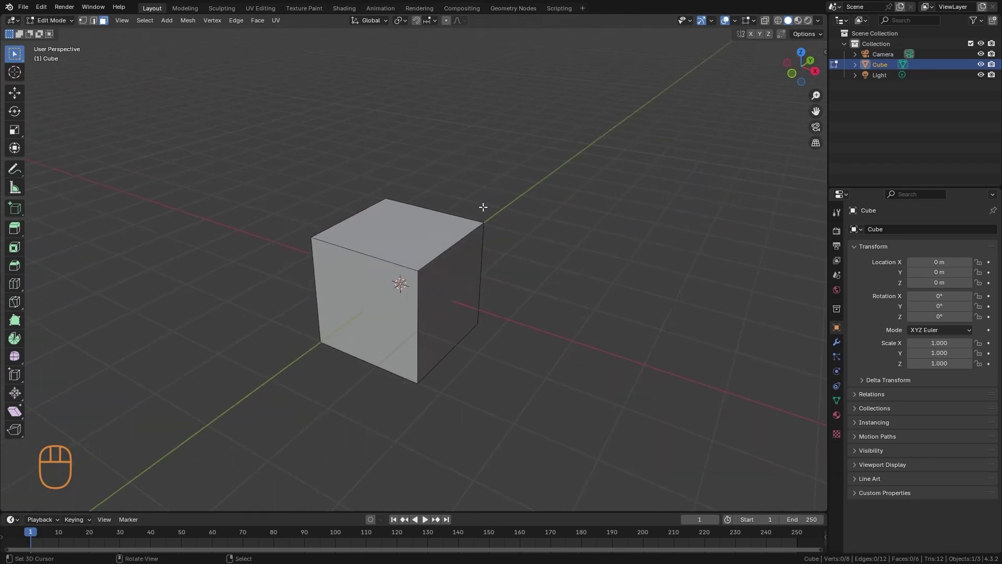
# Step: Extrude the cube's top face and two further faces outward freehand to build a branching block
pyautogui.rightClick(426, 220)
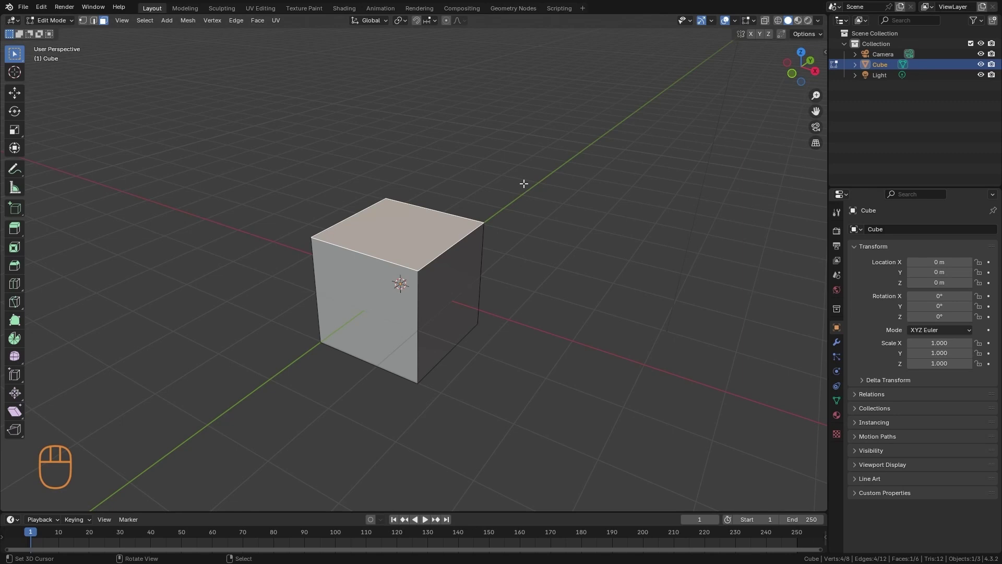
pyautogui.press('e')
pyautogui.click(455, 189)
pyautogui.keyDown('alt'); pyautogui.keyDown('shift'); pyautogui.moveTo(455, 189); pyautogui.dragTo(435, 282, button='middle'); pyautogui.keyUp('shift'); pyautogui.keyUp('alt')
pyautogui.click(442, 282)
pyautogui.press('e')
pyautogui.click(531, 317)
pyautogui.keyDown('alt'); pyautogui.moveTo(531, 317); pyautogui.dragTo(469, 339, button='middle'); pyautogui.keyUp('alt')
pyautogui.press('e')
pyautogui.click(448, 350)
# Step: With the Extrude Region tool, extrude a side face outward and the top face of the resulting block upward
pyautogui.click(15, 229)
pyautogui.moveTo(436, 335); pyautogui.dragTo(530, 403)
pyautogui.keyDown('ctrl'); pyautogui.keyDown('alt'); pyautogui.moveTo(533, 349); pyautogui.dragTo(537, 378, button='middle'); pyautogui.keyUp('alt'); pyautogui.keyUp('ctrl')
pyautogui.keyDown('alt'); pyautogui.moveTo(466, 276); pyautogui.dragTo(494, 266, button='middle'); pyautogui.keyUp('alt')
pyautogui.click(498, 259)
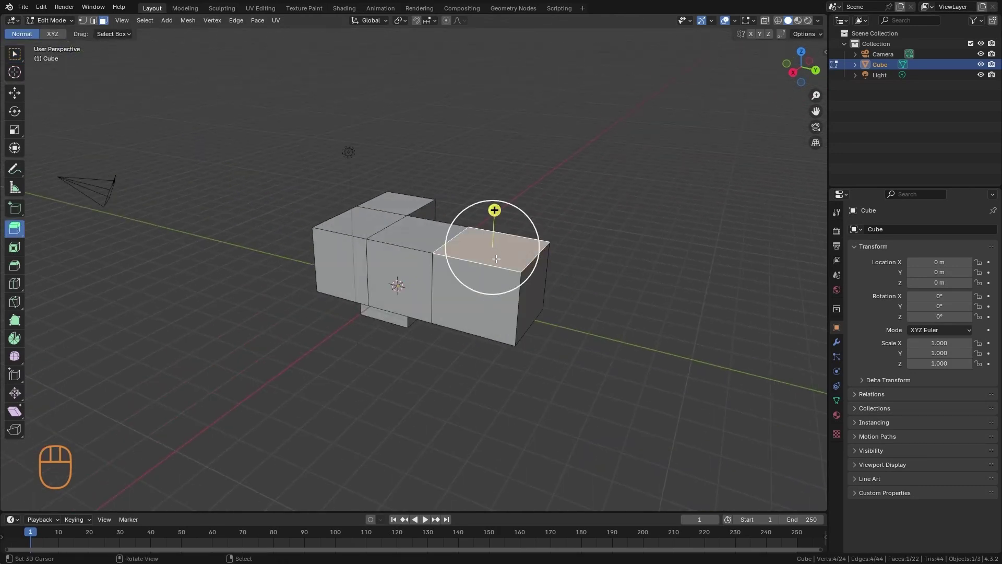
pyautogui.moveTo(493, 213); pyautogui.dragTo(502, 151)
# Step: Select the raised block's top face and its adjoining outer side face, and extrude both together diagonally outward
pyautogui.moveTo(568, 291); pyautogui.dragTo(521, 331, button='middle')
pyautogui.keyDown('shift'); pyautogui.rightClick(391, 279); pyautogui.keyUp('shift')
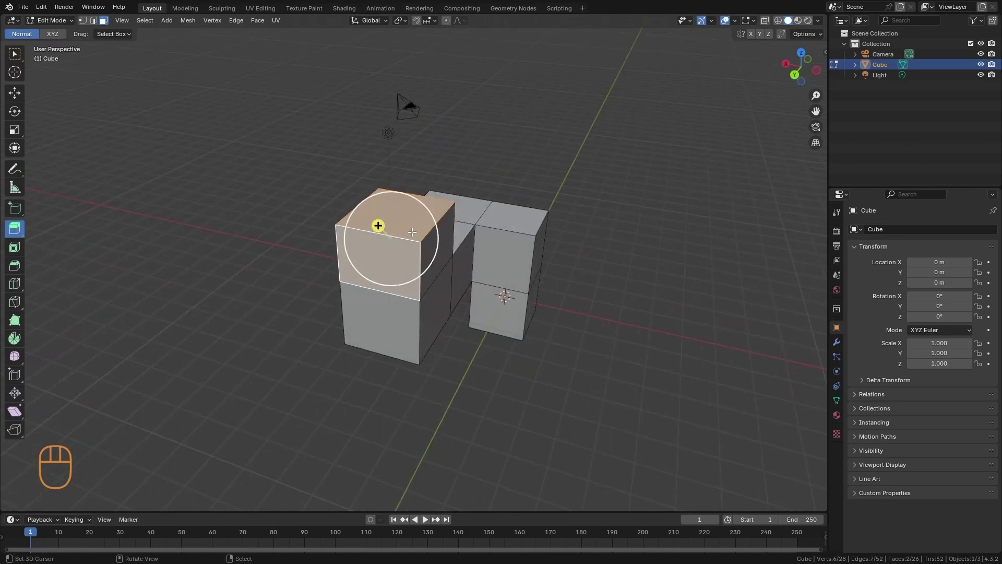
pyautogui.keyDown('alt'); pyautogui.moveTo(433, 264); pyautogui.dragTo(457, 393, button='middle'); pyautogui.keyUp('alt')
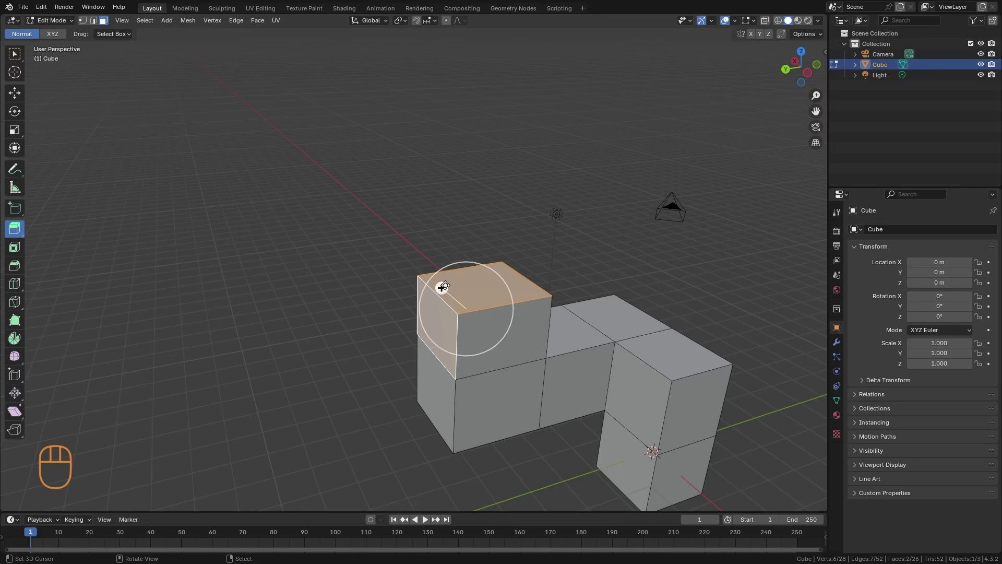
pyautogui.moveTo(442, 287); pyautogui.dragTo(396, 245)
pyautogui.keyDown('alt'); pyautogui.moveTo(397, 245); pyautogui.dragTo(590, 283, button='middle'); pyautogui.keyUp('alt')
pyautogui.keyDown('alt'); pyautogui.keyDown('shift'); pyautogui.moveTo(590, 283); pyautogui.dragTo(534, 364); pyautogui.keyUp('shift'); pyautogui.keyUp('alt')
pyautogui.keyDown('ctrl'); pyautogui.keyDown('alt'); pyautogui.moveTo(533, 365); pyautogui.dragTo(530, 322); pyautogui.keyUp('alt'); pyautogui.keyUp('ctrl')
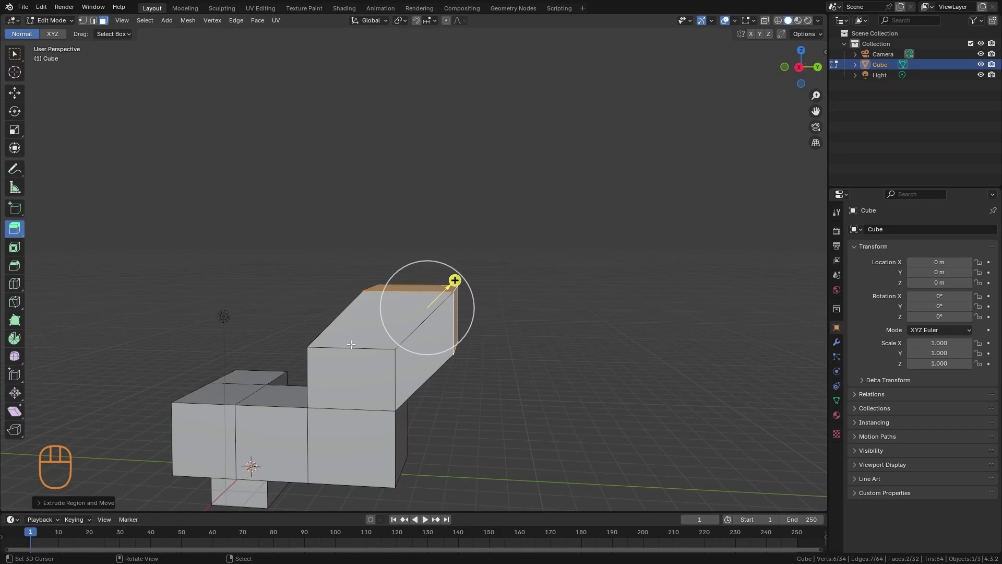
# Step: Select the two adjoining faces on the inner slope of the upper block and extrude them diagonally together
pyautogui.moveTo(506, 339); pyautogui.dragTo(486, 330, button='middle')
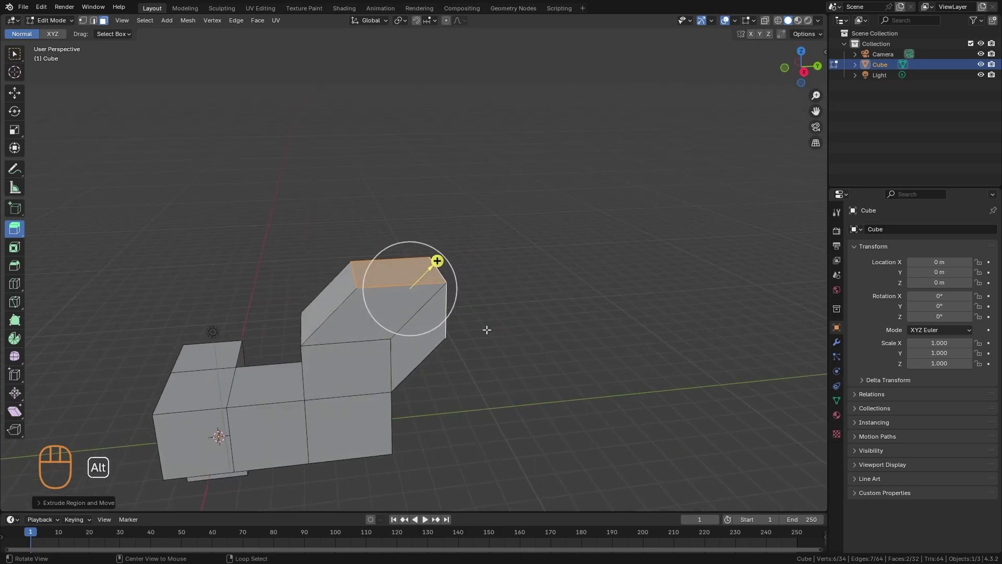
pyautogui.rightClick(338, 285)
pyautogui.keyDown('shift'); pyautogui.rightClick(368, 268); pyautogui.keyUp('shift')
pyautogui.moveTo(347, 256); pyautogui.dragTo(269, 211)
# Step: Extrude the two adjoining outer end faces of the upper block outward and adjust the extrusion's operation settings
pyautogui.keyDown('alt'); pyautogui.moveTo(498, 318); pyautogui.dragTo(457, 344, button='middle'); pyautogui.keyUp('alt')
pyautogui.rightClick(440, 279)
pyautogui.keyDown('shift'); pyautogui.click(459, 337); pyautogui.keyUp('shift')
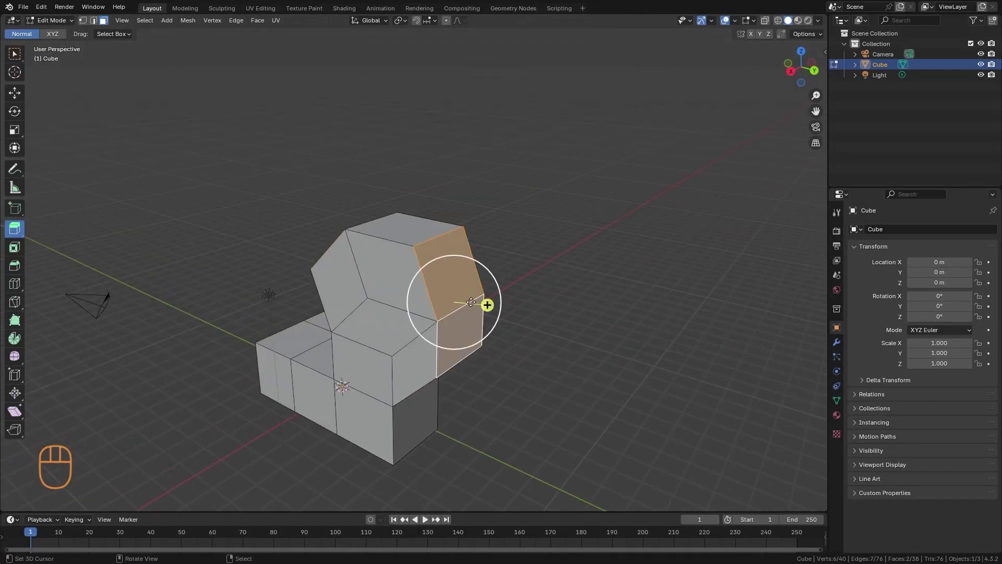
pyautogui.moveTo(499, 308); pyautogui.dragTo(570, 295)
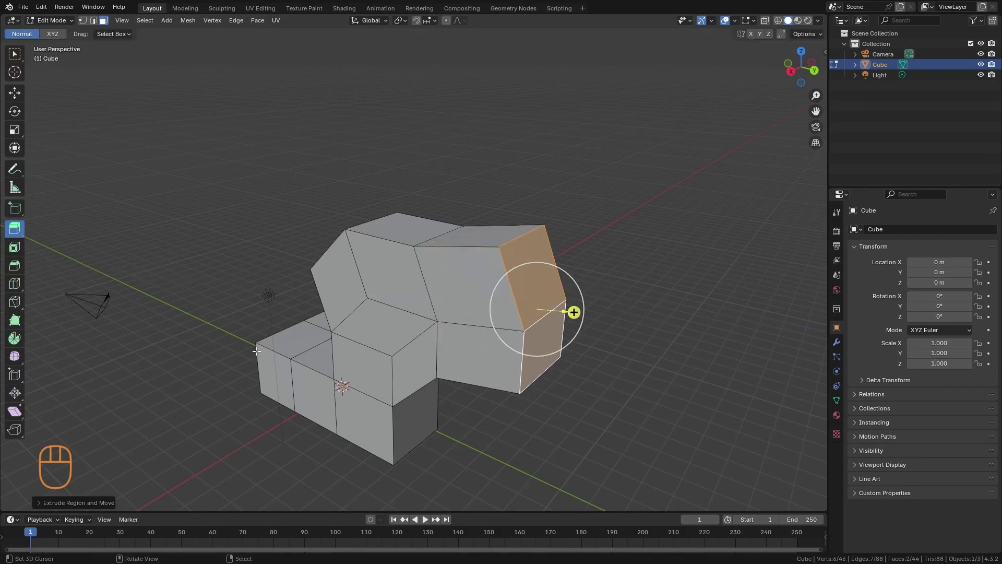
pyautogui.click(39, 502)
pyautogui.moveTo(132, 462); pyautogui.dragTo(60, 464)
# Step: Undo all the extrusions back to the plain cube
pyautogui.hotkey('ctrl', 'z')
pyautogui.hotkey('ctrl', 'z')
pyautogui.hotkey('ctrl', 'z')
pyautogui.hotkey('ctrl', 'z')
pyautogui.hotkey('ctrl', 'z')
pyautogui.hotkey('ctrl', 'z')
pyautogui.hotkey('ctrl', 'z')
pyautogui.hotkey('ctrl', 'z')
pyautogui.hotkey('ctrl', 'z')
pyautogui.hotkey('ctrl', 'z')
pyautogui.hotkey('ctrl', 'z')
pyautogui.hotkey('ctrl', 'z')
pyautogui.scroll(-3, 537, 345)
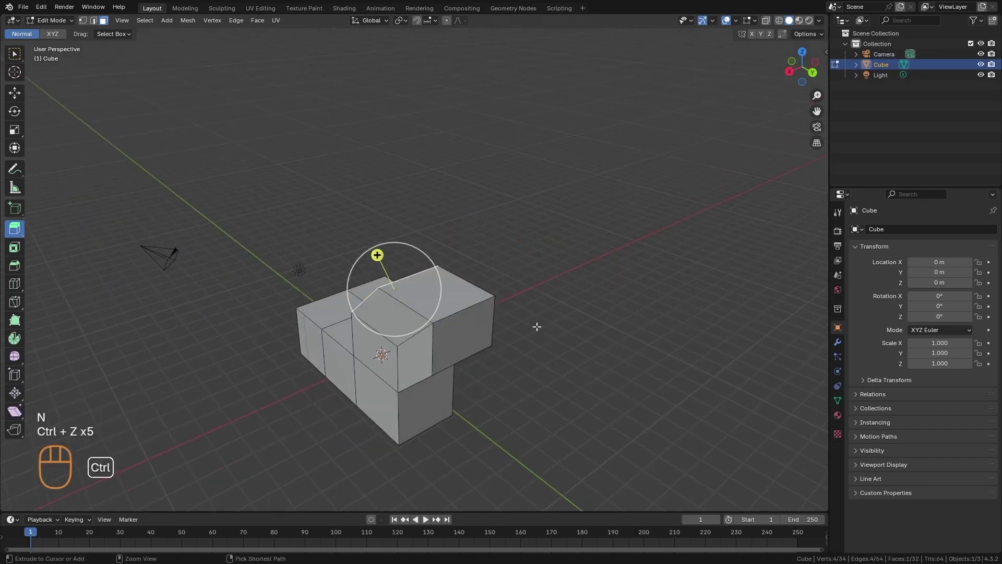
pyautogui.hotkey('ctrl', 'z')
pyautogui.hotkey('ctrl', 'z')
pyautogui.hotkey('ctrl', 'z')
pyautogui.hotkey('ctrl', 'z')
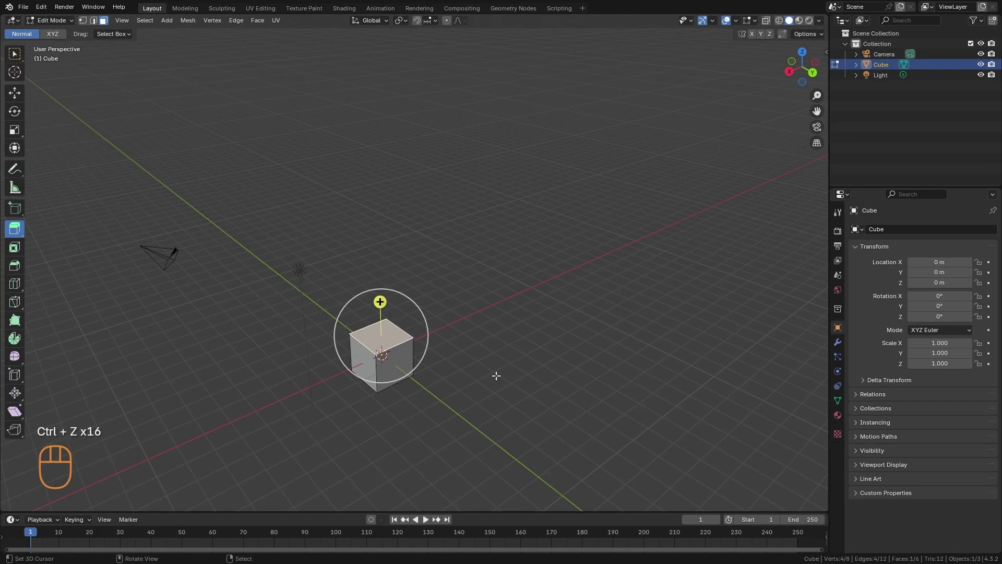
# Step: Inset the cube's top face by about 0.39 m with the Inset Faces tool and raise it into a tapered top
pyautogui.keyDown('alt'); pyautogui.moveTo(481, 389); pyautogui.dragTo(676, 253); pyautogui.keyUp('alt')
pyautogui.keyDown('ctrl'); pyautogui.keyDown('alt'); pyautogui.moveTo(456, 425); pyautogui.dragTo(446, 360); pyautogui.keyUp('alt'); pyautogui.keyUp('ctrl')
pyautogui.keyDown('alt'); pyautogui.keyDown('shift'); pyautogui.moveTo(436, 396); pyautogui.dragTo(574, 248); pyautogui.keyUp('shift'); pyautogui.keyUp('alt')
pyautogui.keyDown('alt'); pyautogui.keyDown('shift'); pyautogui.moveTo(438, 346); pyautogui.dragTo(530, 344); pyautogui.keyUp('shift'); pyautogui.keyUp('alt')
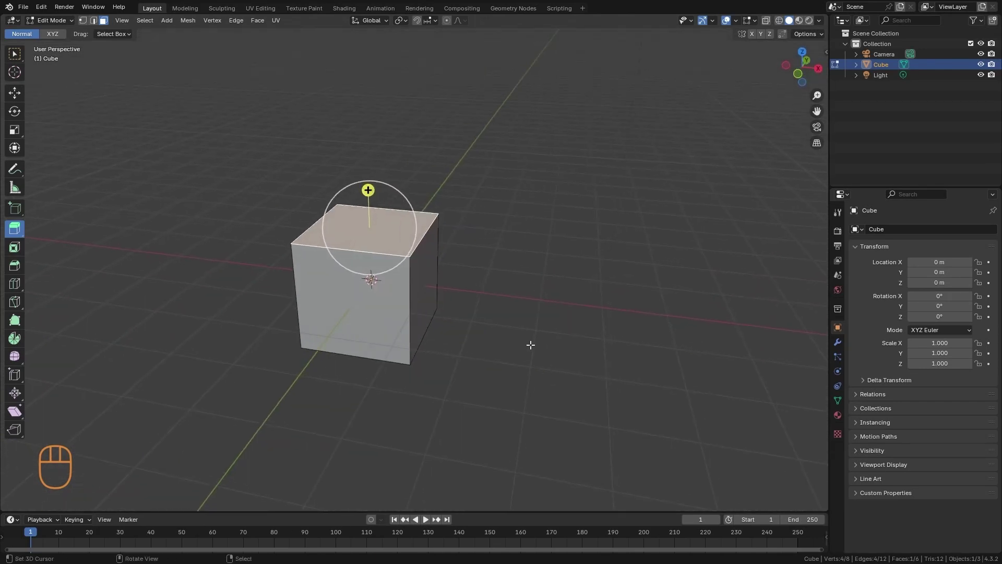
pyautogui.click(14, 248)
pyautogui.keyDown('alt'); pyautogui.moveTo(403, 291); pyautogui.dragTo(564, 330); pyautogui.keyUp('alt')
pyautogui.press('i')
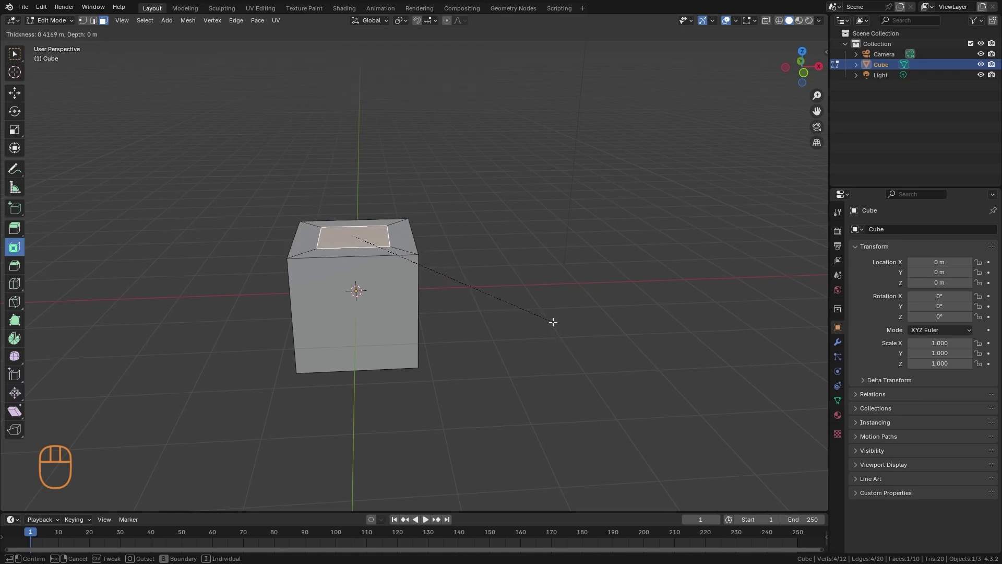
pyautogui.click(539, 308)
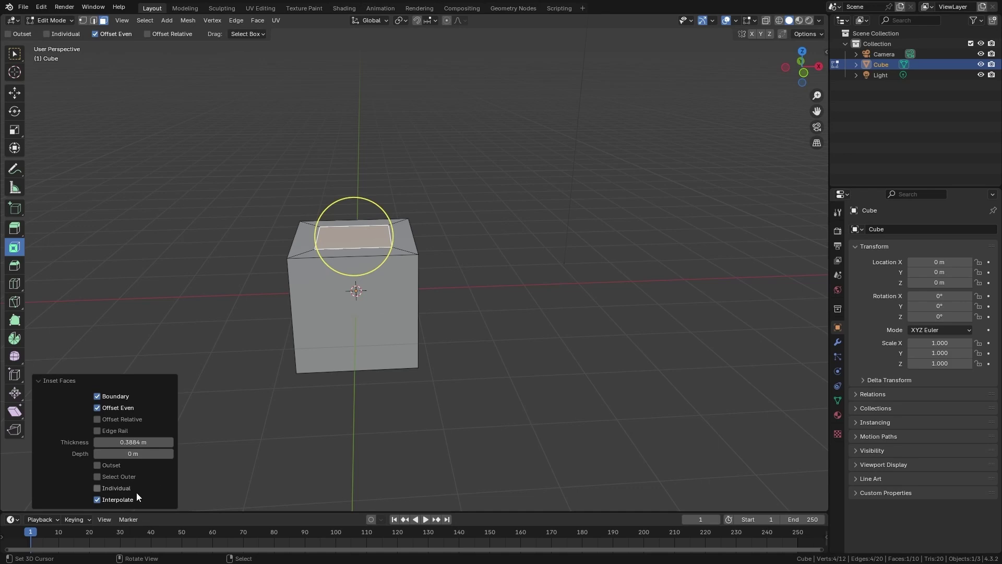
pyautogui.moveTo(161, 442); pyautogui.dragTo(470, 427)
# Step: Circle-select the top face with the sloped and vertical faces below it on one side, and inset them
pyautogui.moveTo(342, 365); pyautogui.dragTo(442, 299, button='middle')
pyautogui.hotkey('alt', 'a')
pyautogui.press('c')
pyautogui.moveTo(350, 209)
pyautogui.mouseDown()
pyautogui.moveTo(346, 224)
pyautogui.moveTo(413, 347)
pyautogui.mouseUp()
pyautogui.press('i')
pyautogui.click(460, 374)
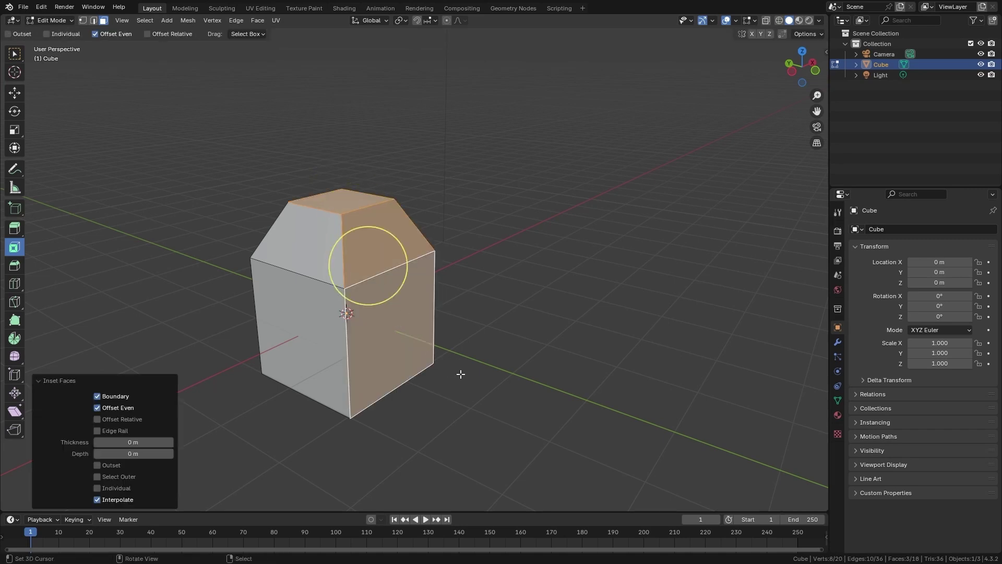
# Step: Set the inset's thickness to 0.252 m and depth to 0.513 m, enable Individual, and clear the selection
pyautogui.moveTo(141, 442); pyautogui.dragTo(272, 460)
pyautogui.moveTo(125, 454); pyautogui.dragTo(402, 448)
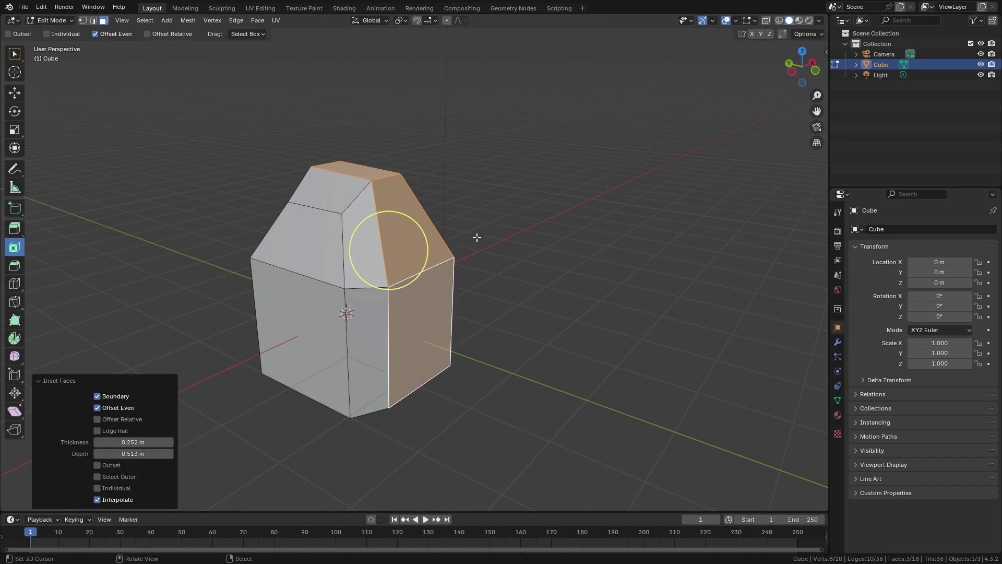
pyautogui.click(97, 488)
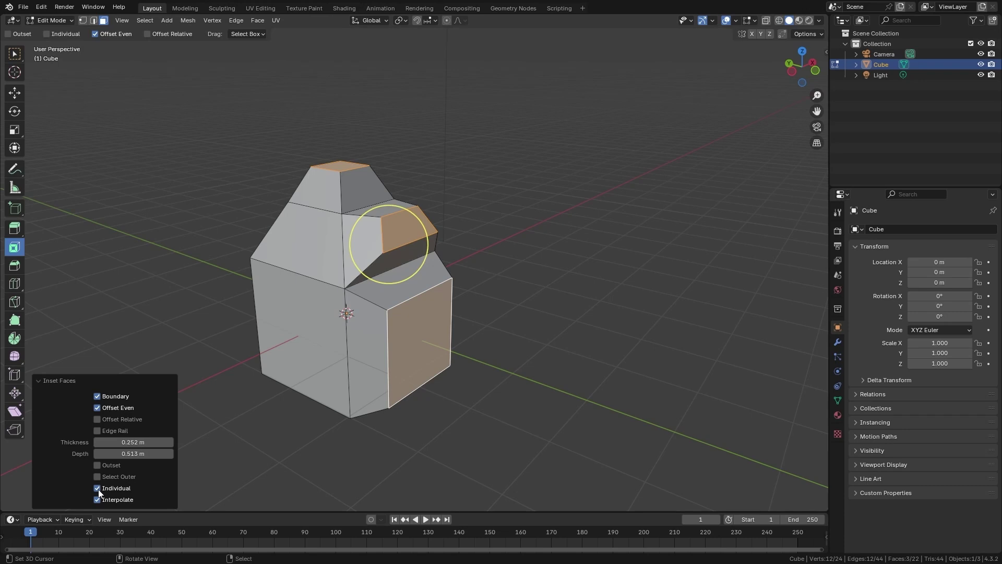
pyautogui.click(509, 316)
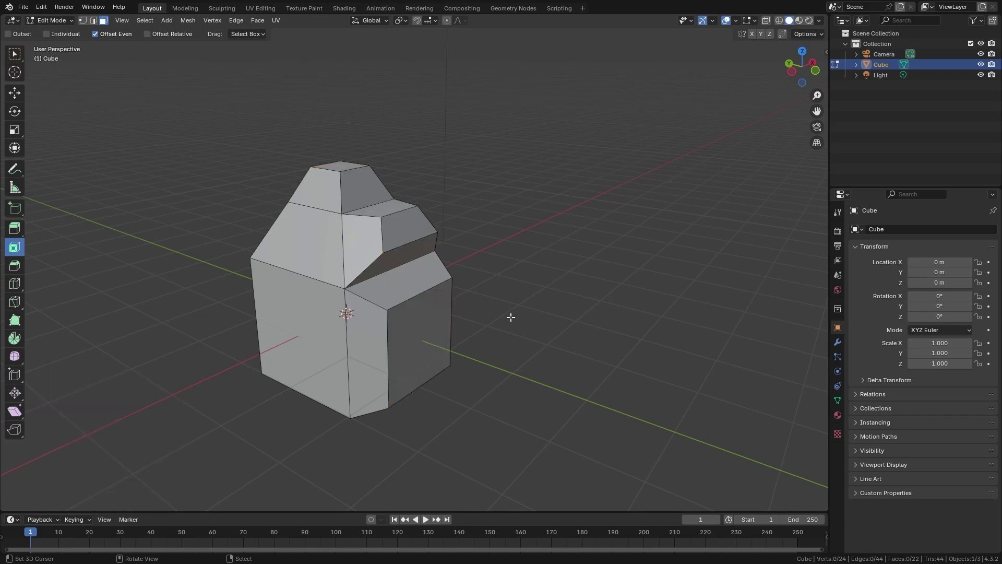
# Step: Inset the three stacked faces on the adjacent side individually by about 0.157 m, recess them inward and leave Edit Mode
pyautogui.moveTo(509, 316); pyautogui.dragTo(433, 376, button='middle')
pyautogui.press('c')
pyautogui.moveTo(425, 195); pyautogui.dragTo(431, 238)
pyautogui.press('i')
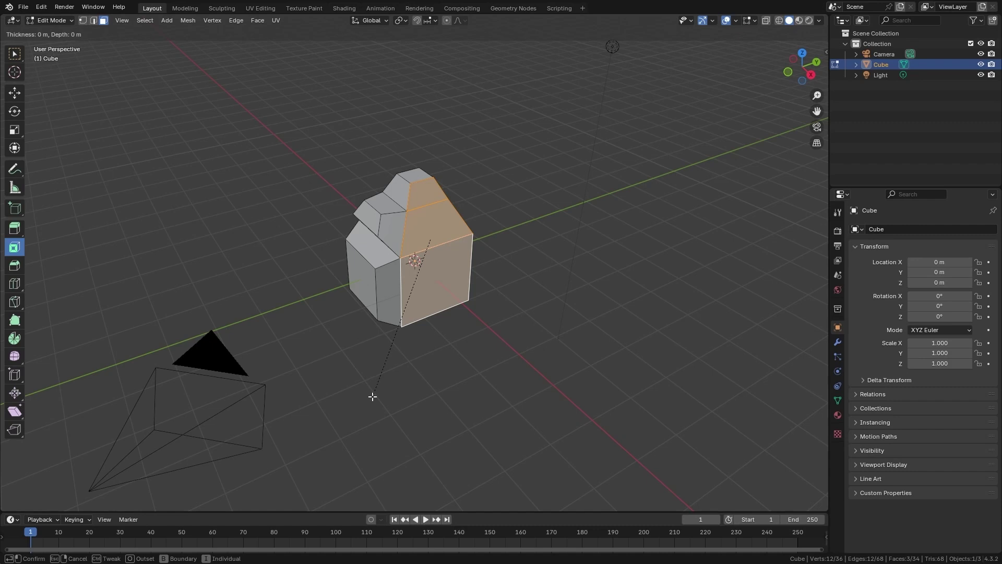
pyautogui.press('i')
pyautogui.click(454, 393)
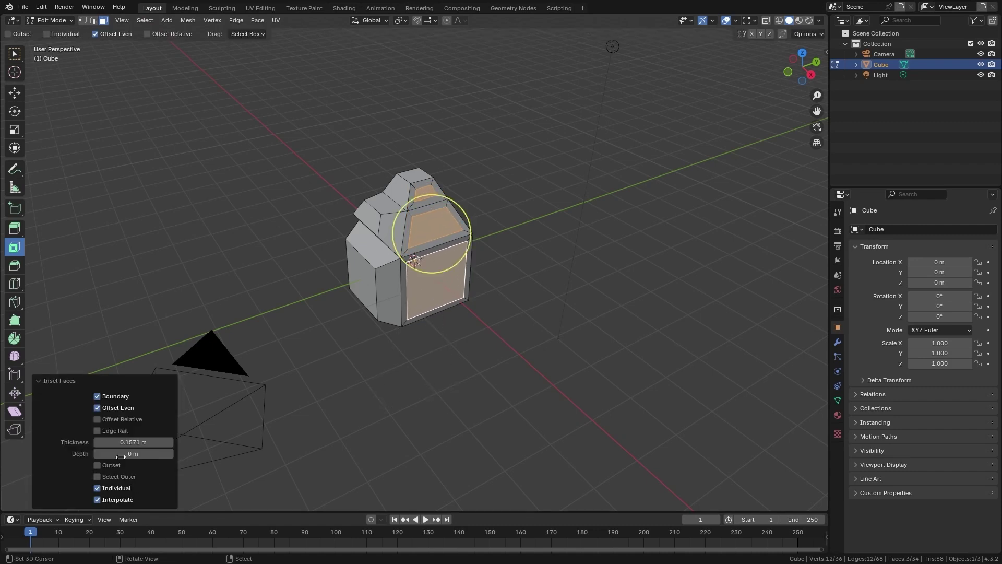
pyautogui.moveTo(118, 454); pyautogui.dragTo(88, 454)
pyautogui.press('Tab')
pyautogui.moveTo(514, 360); pyautogui.dragTo(510, 395, button='middle')
pyautogui.scroll(4, 472, 336)
# Step: Undo the individual inset of the three stacked faces and their selection
pyautogui.hotkey('ctrl', 'z')
pyautogui.hotkey('ctrl', 'z')
pyautogui.hotkey('ctrl', 'z')
pyautogui.scroll(-2, 554, 352)
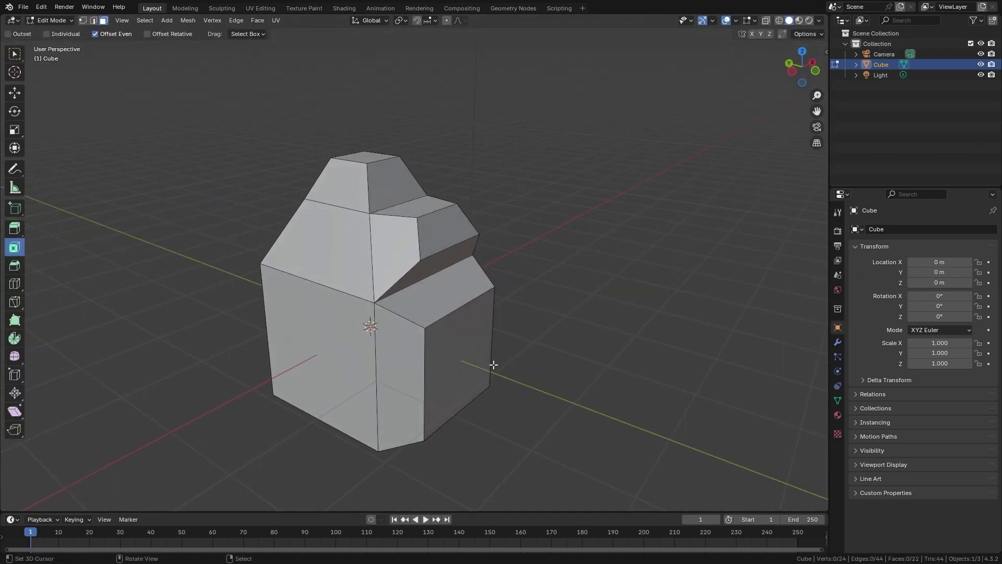
# Step: Activate the Bevel tool, switch to edge selection and bevel one edge of the topmost face by about 0.336 m
pyautogui.click(15, 266)
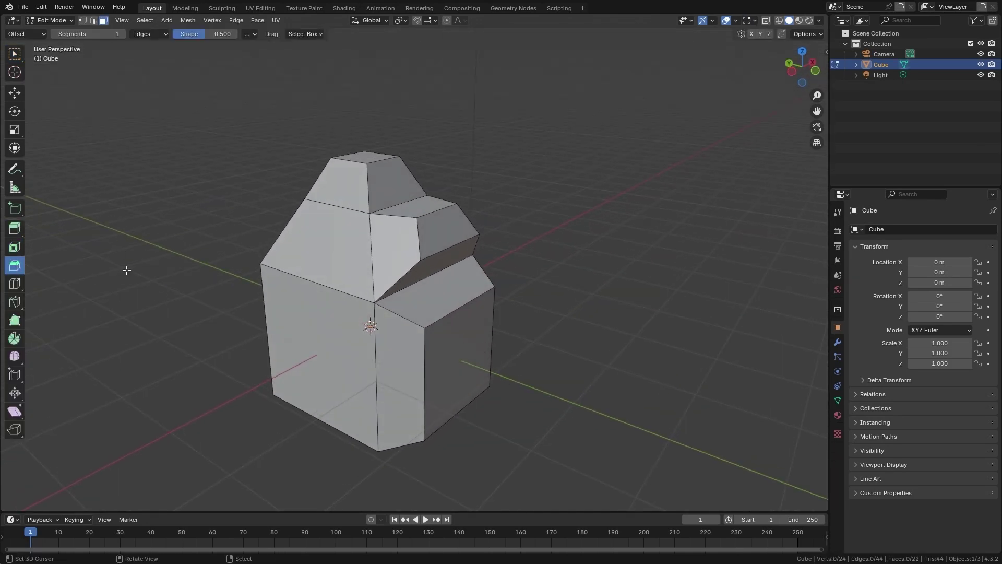
pyautogui.click(94, 21)
pyautogui.moveTo(419, 231); pyautogui.dragTo(457, 340, button='middle')
pyautogui.click(422, 179)
pyautogui.scroll(2, 457, 340)
pyautogui.moveTo(468, 339); pyautogui.dragTo(444, 348, button='middle')
pyautogui.keyDown('shift'); pyautogui.moveTo(438, 366); pyautogui.dragTo(477, 303, button='middle'); pyautogui.keyUp('shift')
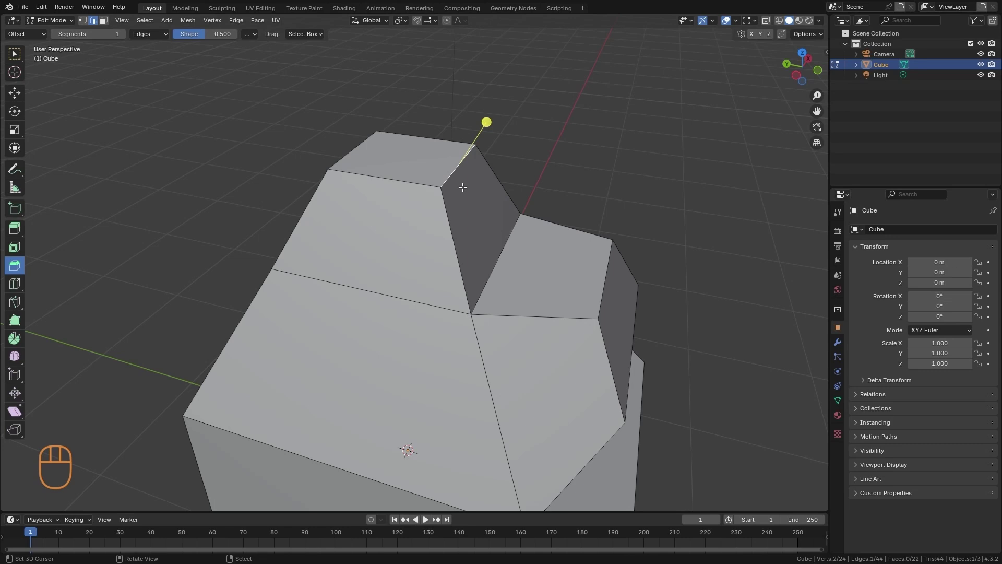
pyautogui.hotkey('ctrl', 'b')
pyautogui.click(466, 310)
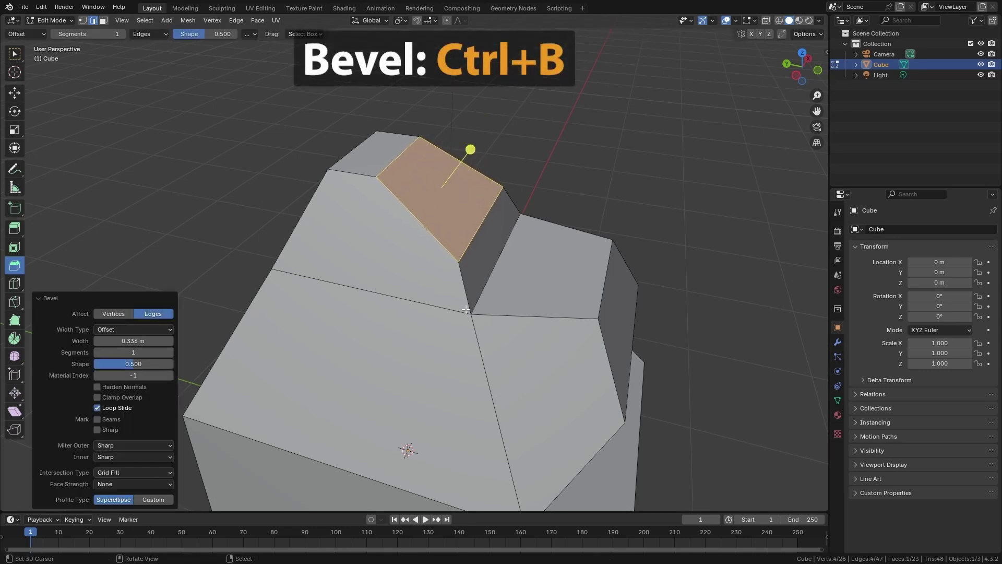
# Step: Bevel one edge of the model's underside with a single segment
pyautogui.moveTo(458, 265); pyautogui.dragTo(498, 239, button='middle')
pyautogui.scroll(-2, 487, 326)
pyautogui.moveTo(490, 342); pyautogui.dragTo(449, 297, button='middle')
pyautogui.click(325, 389)
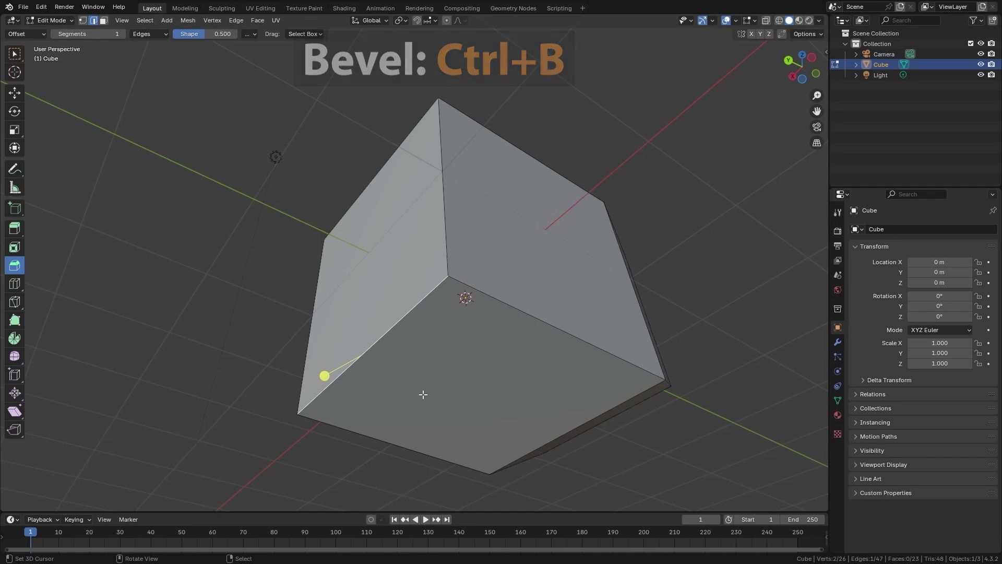
pyautogui.hotkey('ctrl', 'b')
pyautogui.click(481, 431)
# Step: Bevel the edge between the new chamfer and the bottom face about 0.454 m with 8 segments, and leave Edit Mode
pyautogui.moveTo(480, 431); pyautogui.dragTo(436, 295, button='middle')
pyautogui.click(435, 295)
pyautogui.hotkey('ctrl', 'b')
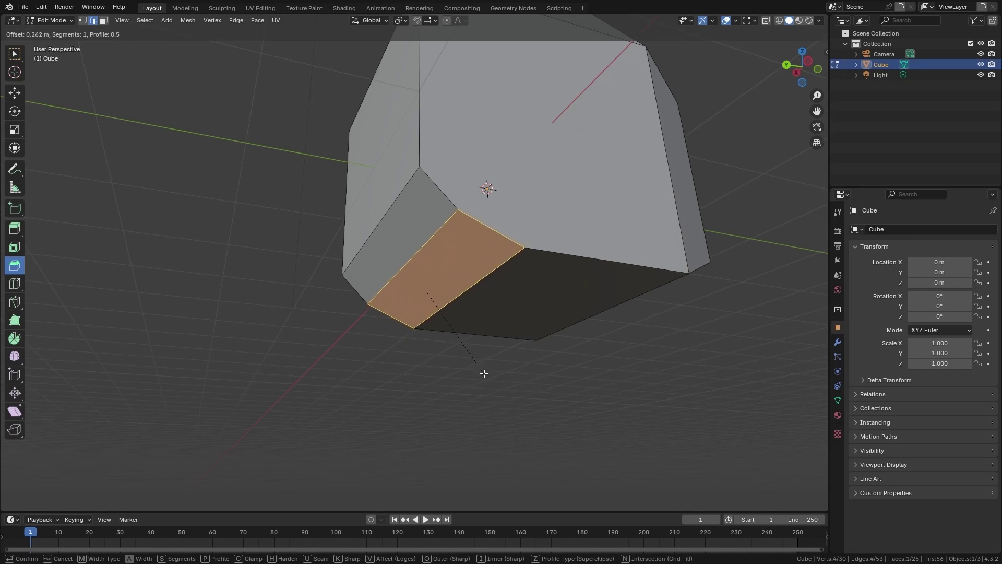
pyautogui.scroll(6, 485, 373)
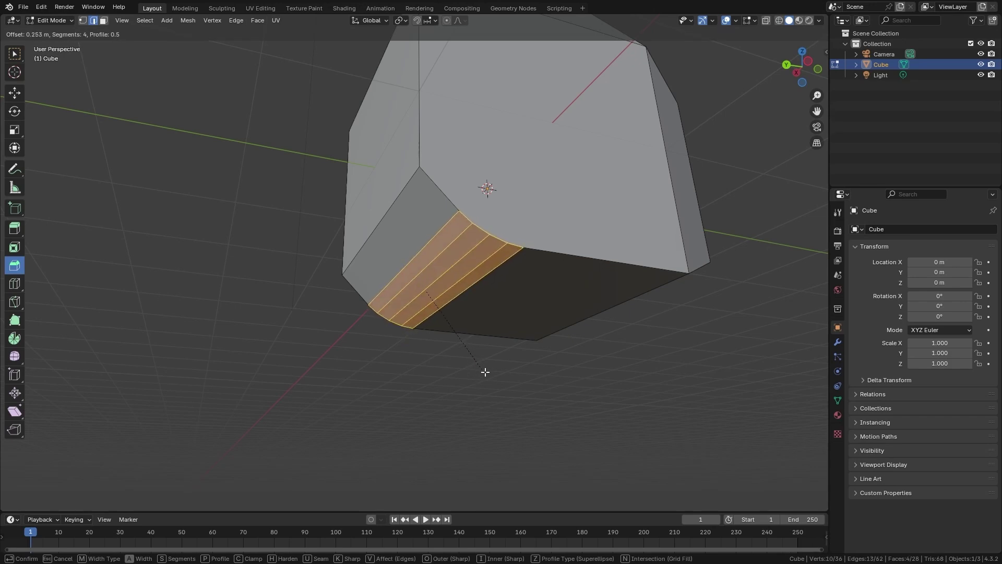
pyautogui.click(495, 396)
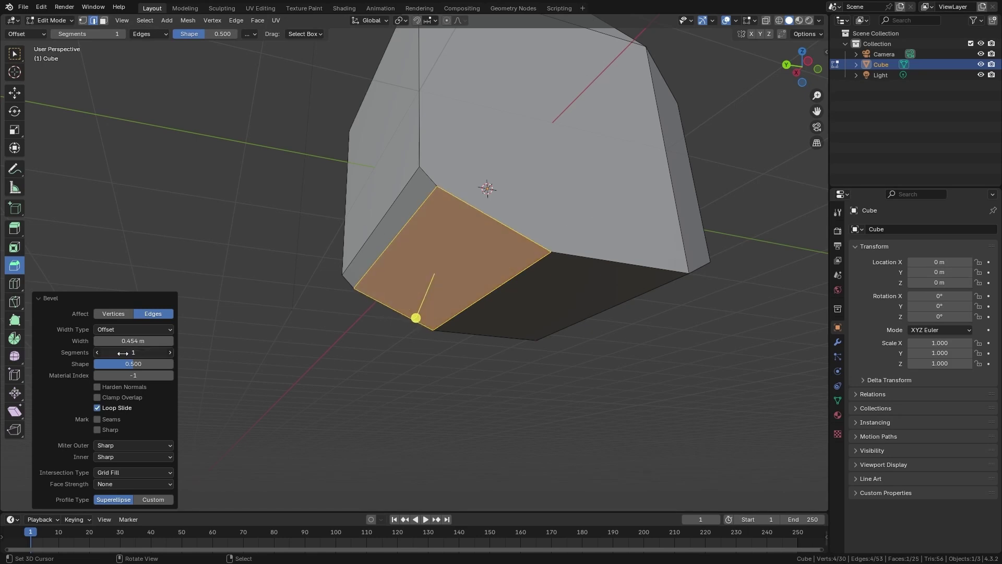
pyautogui.moveTo(122, 352); pyautogui.dragTo(190, 356)
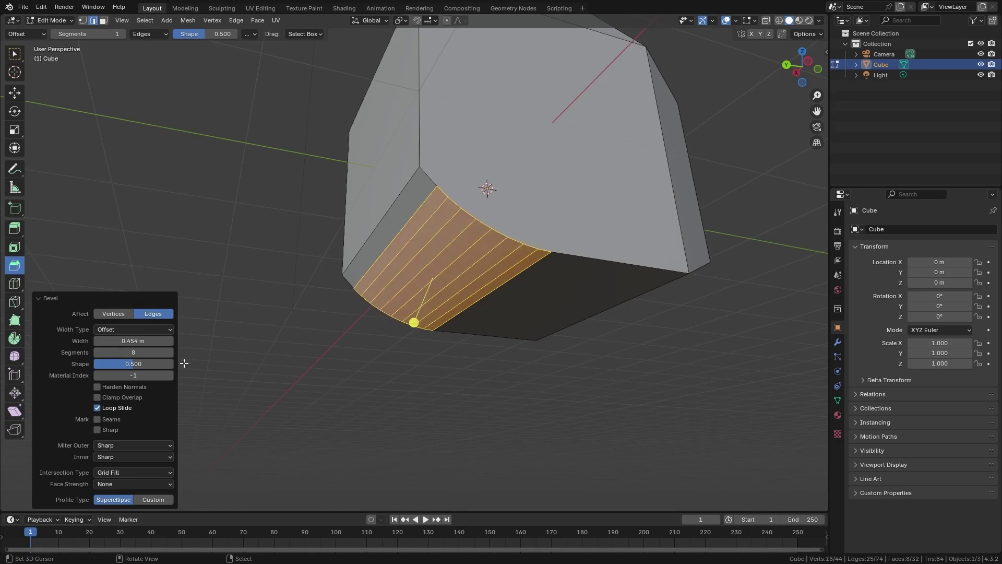
pyautogui.press('Tab')
pyautogui.scroll(-3, 469, 308)
pyautogui.moveTo(469, 308); pyautogui.dragTo(552, 291, button='middle')
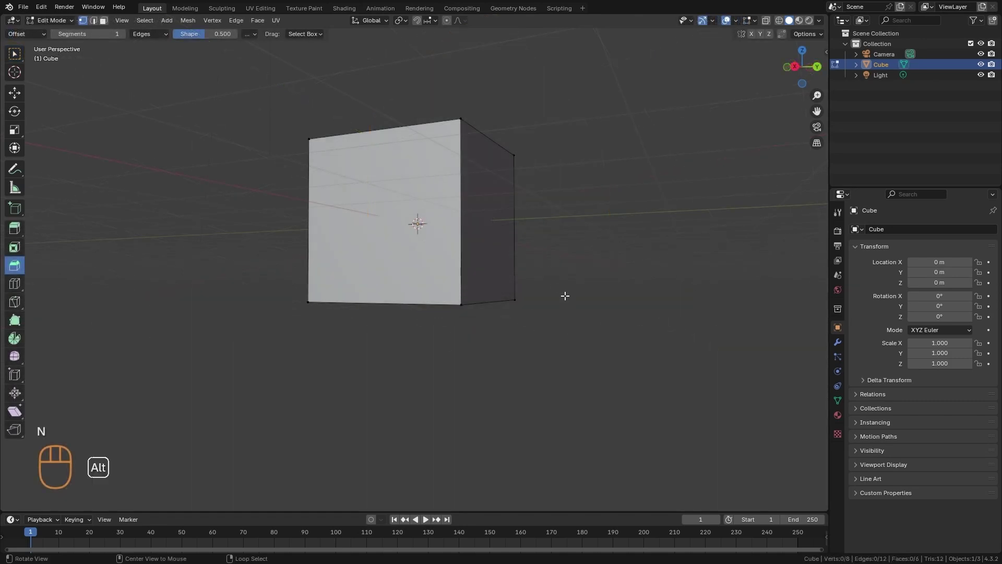
# Step: Try a single centred vertical loop cut on the cube and undo it
pyautogui.moveTo(565, 295); pyautogui.dragTo(514, 276, button='middle')
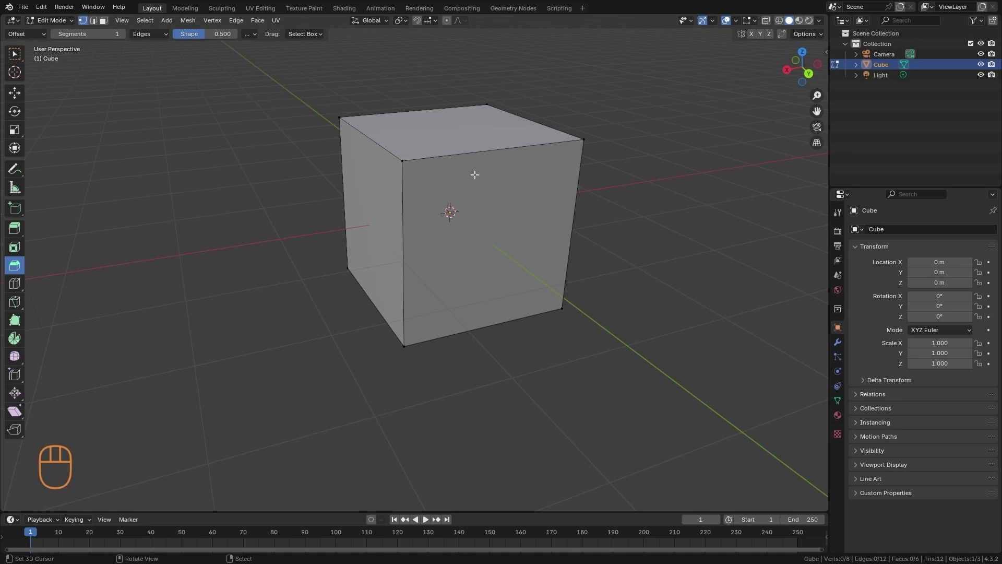
pyautogui.hotkey('ctrl', 'r')
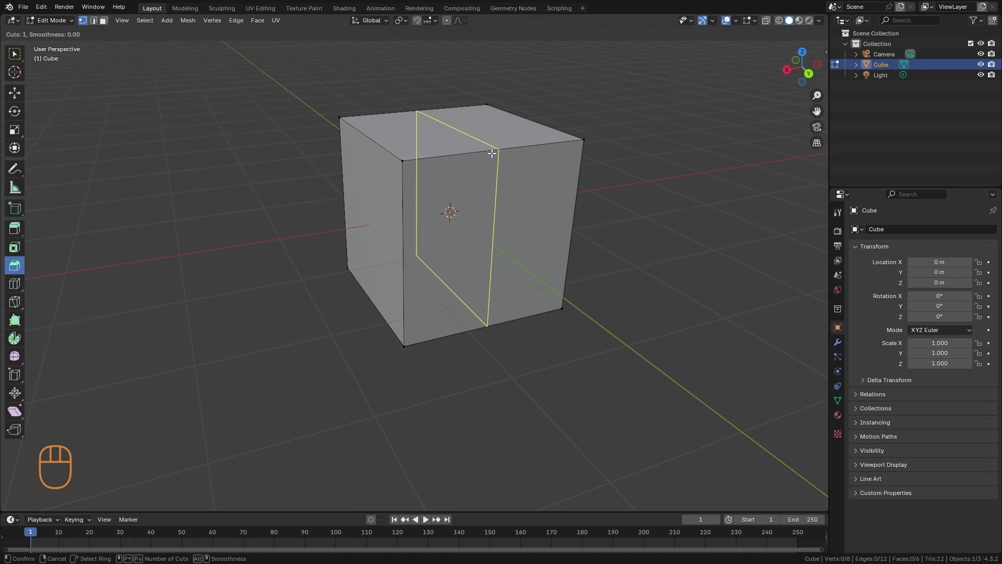
pyautogui.moveTo(491, 153); pyautogui.dragTo(439, 201)
pyautogui.rightClick(441, 204)
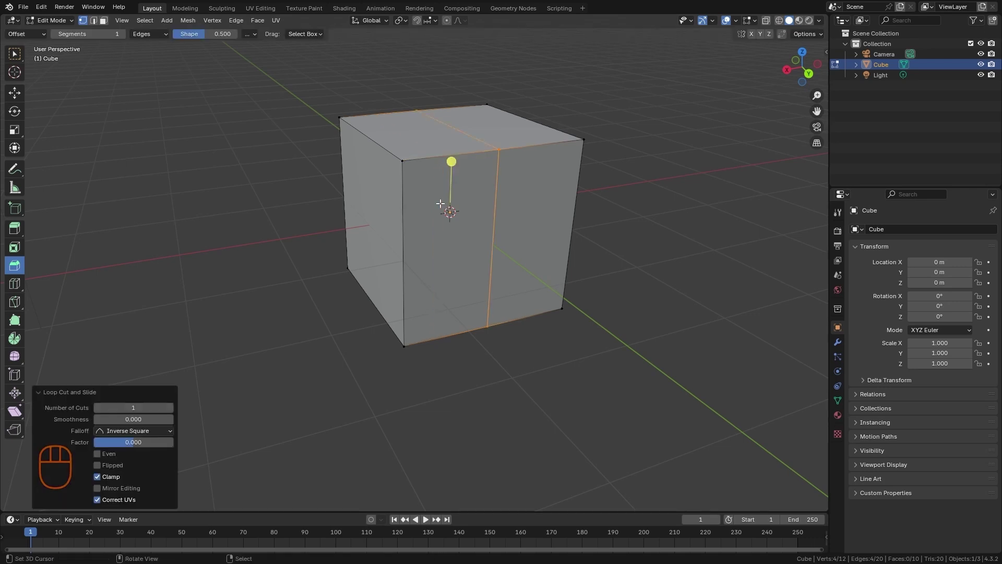
pyautogui.hotkey('ctrl', 'z')
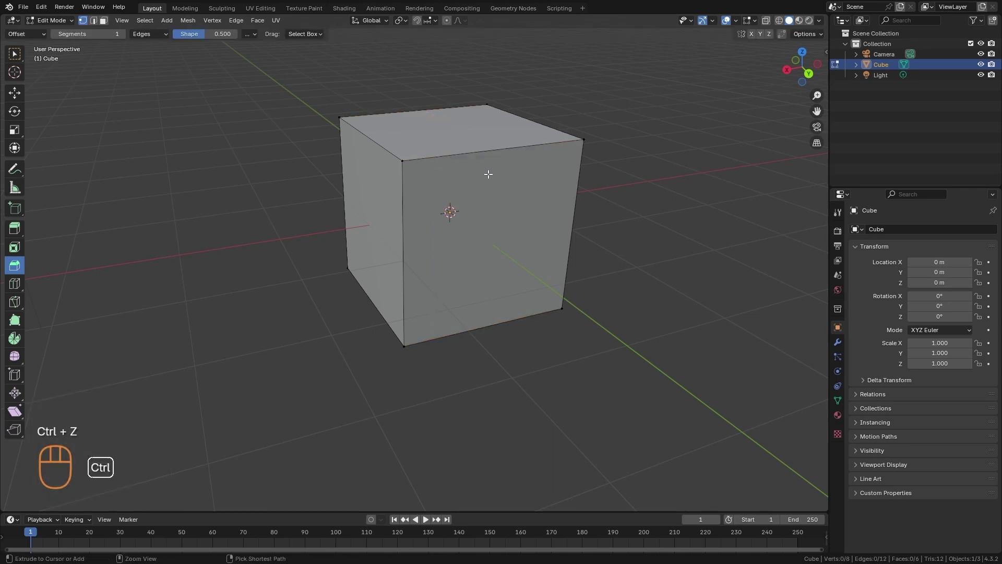
# Step: Add one vertical loop cut to the cube and slide it towards a side edge with a factor of about 0.693
pyautogui.hotkey('ctrl', 'r')
pyautogui.click(487, 152)
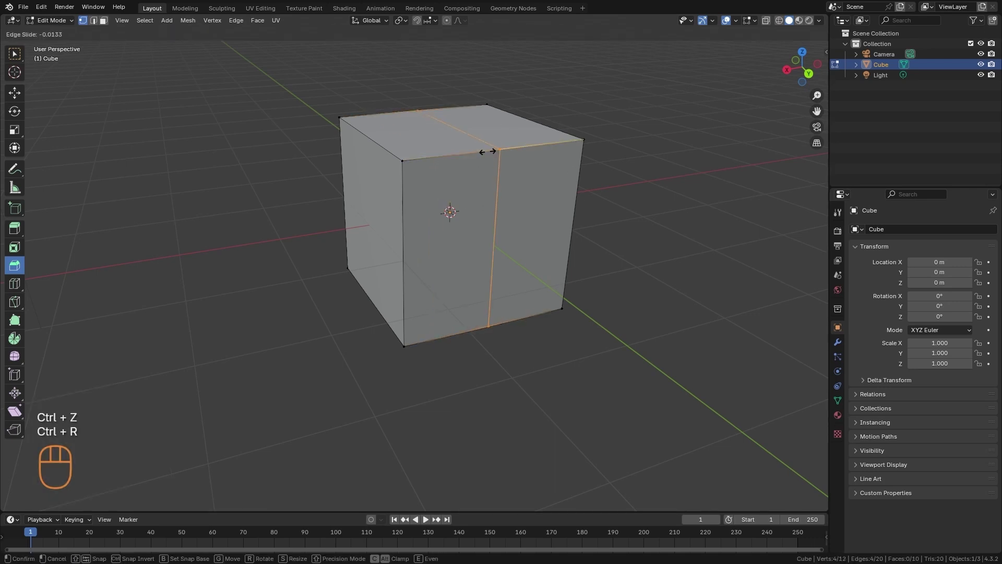
pyautogui.click(428, 187)
pyautogui.keyDown('alt'); pyautogui.moveTo(507, 283); pyautogui.dragTo(388, 163); pyautogui.keyUp('alt')
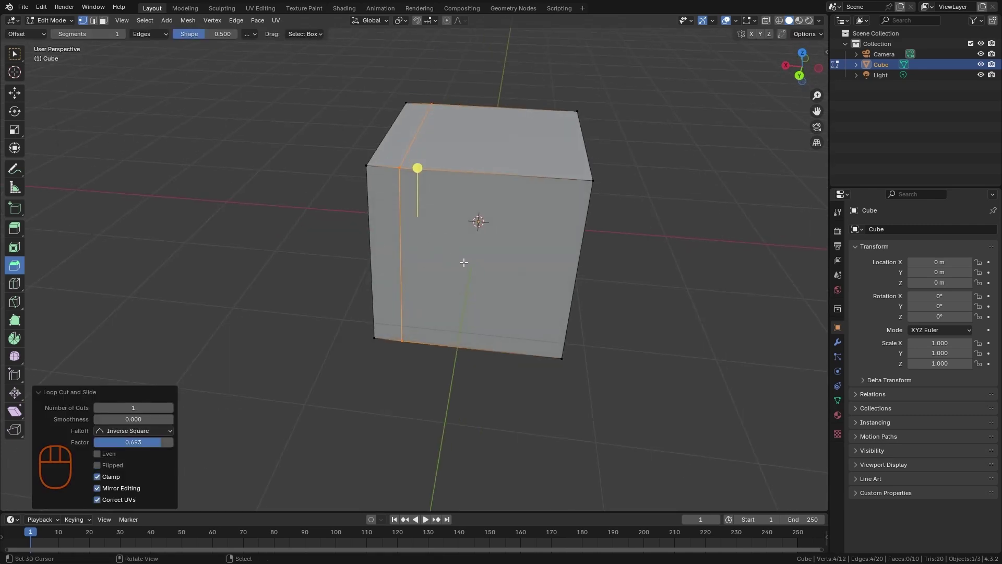
pyautogui.keyDown('alt'); pyautogui.moveTo(502, 246); pyautogui.dragTo(548, 367); pyautogui.keyUp('alt')
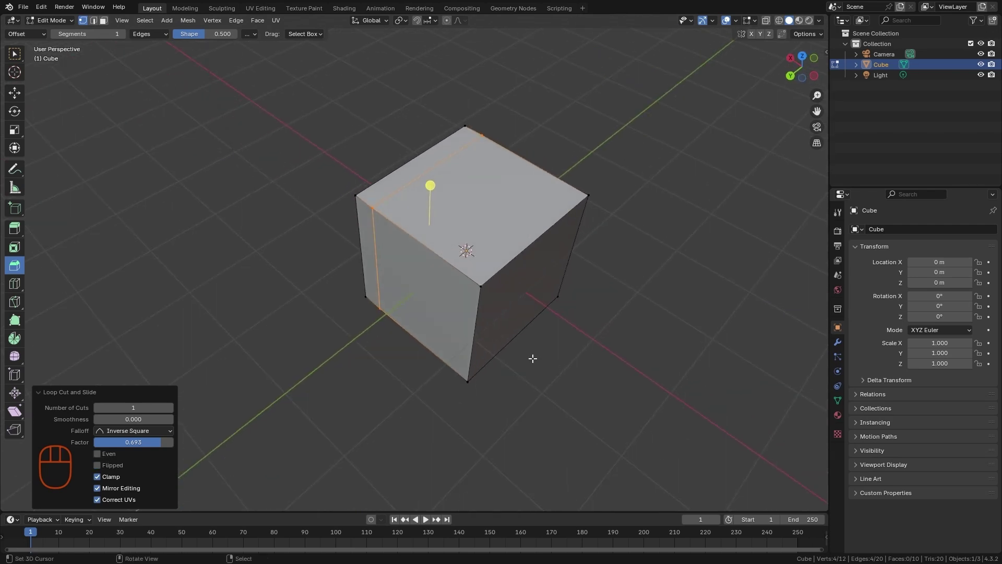
# Step: Add four evenly spaced loop cuts perpendicular to the first one, switch to vertex selection and clear the selection
pyautogui.hotkey('ctrl', 'r')
pyautogui.scroll(3, 522, 247)
pyautogui.click(522, 246)
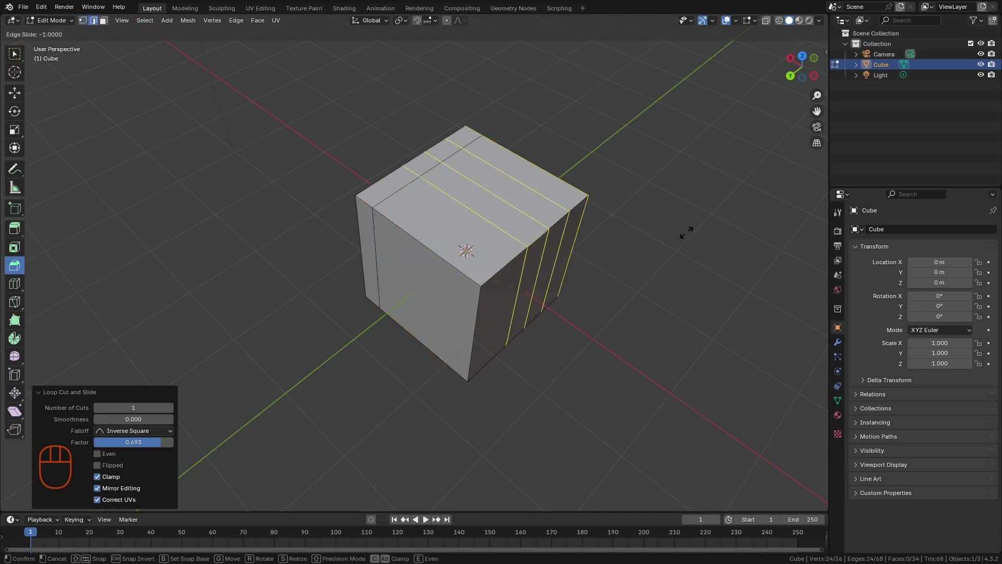
pyautogui.rightClick(470, 290)
pyautogui.press('1')
pyautogui.hotkey('alt', 'a')
# Step: Activate the Loop Cut tool
pyautogui.moveTo(584, 326); pyautogui.dragTo(504, 301, button='middle')
pyautogui.keyDown('ctrl'); pyautogui.moveTo(504, 300); pyautogui.dragTo(501, 376, button='middle'); pyautogui.keyUp('ctrl')
pyautogui.click(16, 286)
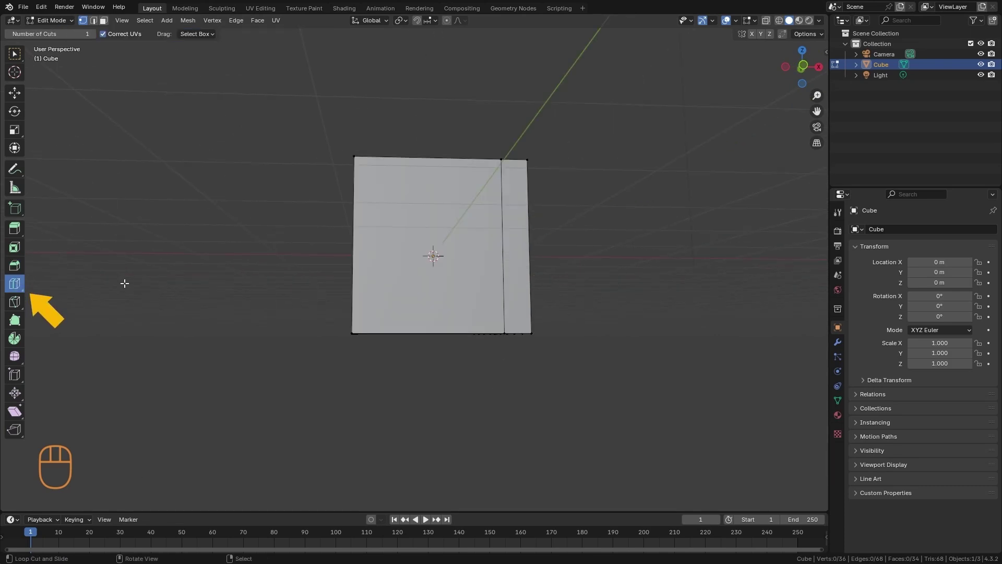
pyautogui.keyDown('alt'); pyautogui.moveTo(326, 342); pyautogui.dragTo(303, 309, button='middle'); pyautogui.keyUp('alt')
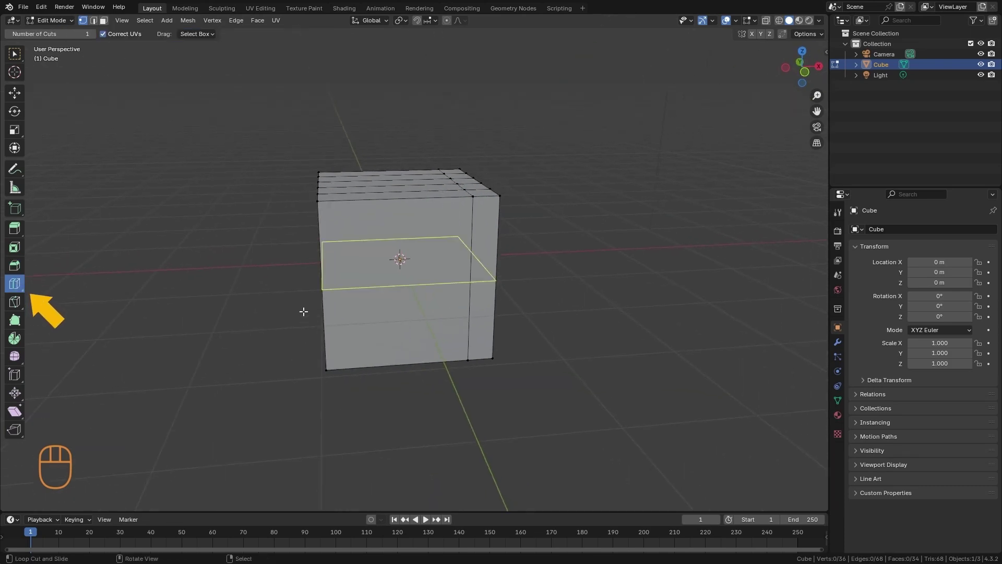
# Step: With the Knife tool, cut a peak across the front face from its side edge via the upper edge to the vertical loop
pyautogui.click(15, 301)
pyautogui.keyDown('alt'); pyautogui.moveTo(27, 295); pyautogui.dragTo(346, 297, button='middle'); pyautogui.keyUp('alt')
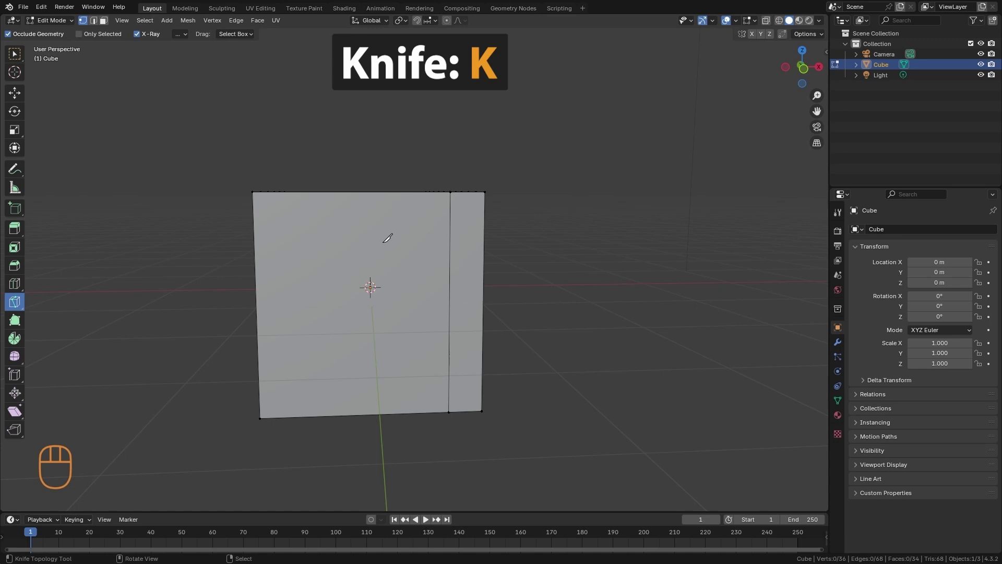
pyautogui.click(255, 283)
pyautogui.click(359, 192)
pyautogui.click(360, 192)
pyautogui.click(449, 274)
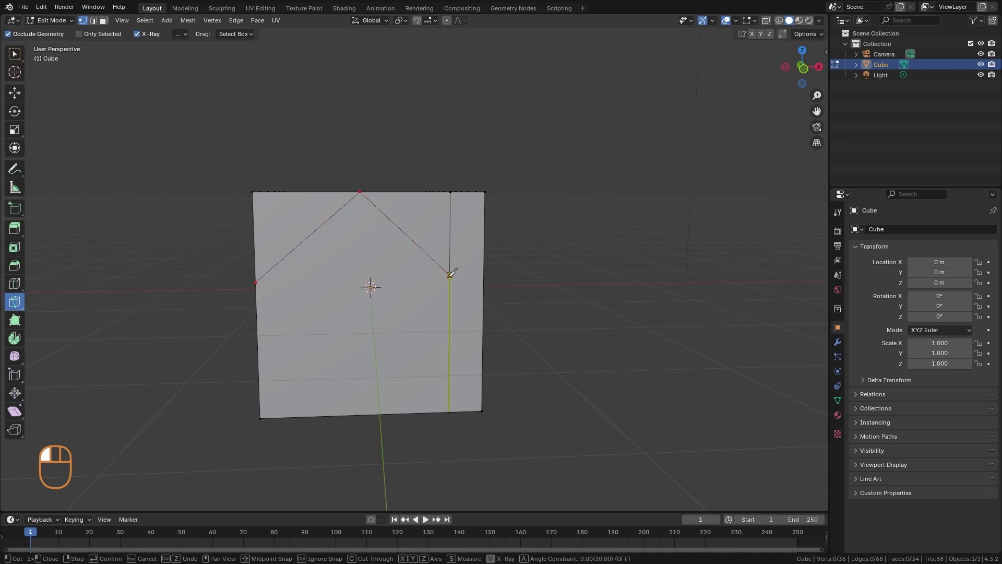
pyautogui.press('Return')
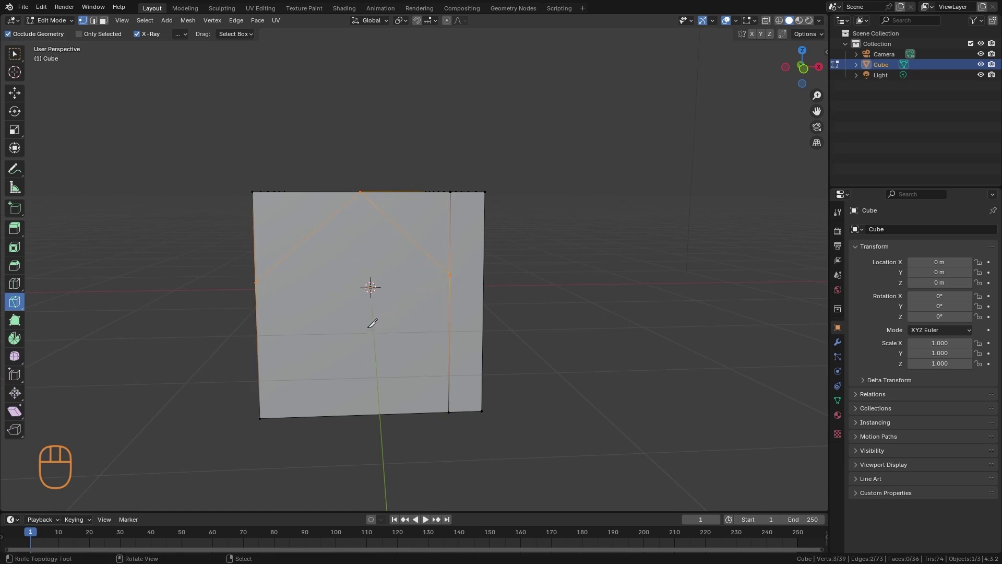
# Step: Knife-cut a closed five-pointed star into the front face and clear the selection
pyautogui.moveTo(372, 327); pyautogui.dragTo(364, 233, button='middle')
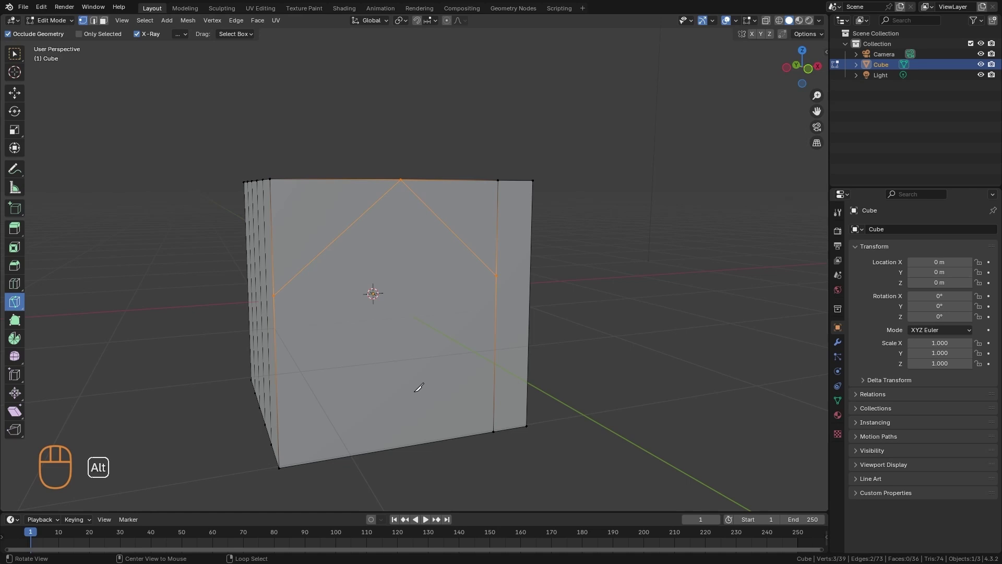
pyautogui.moveTo(419, 386); pyautogui.dragTo(353, 292, button='middle')
pyautogui.click(354, 285)
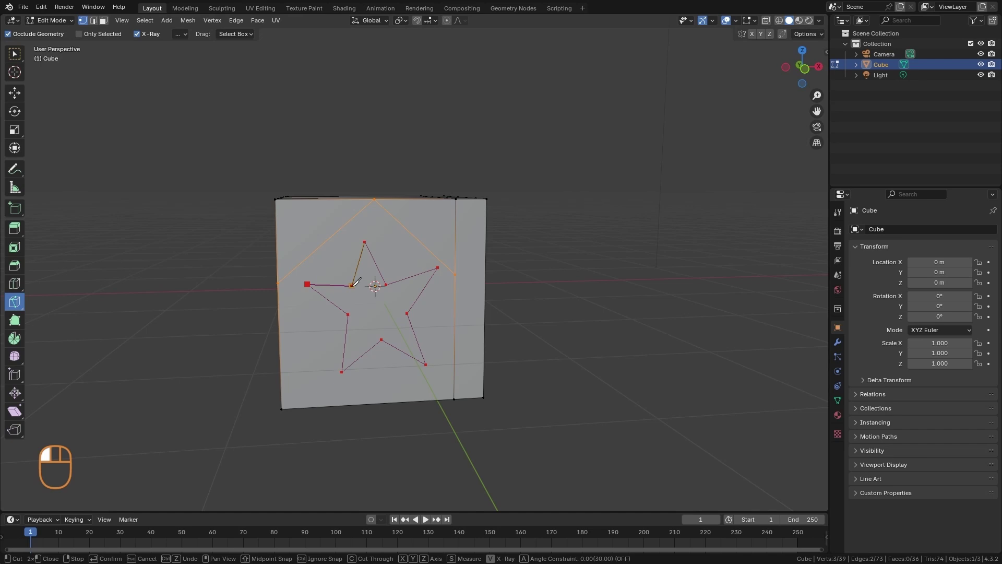
pyautogui.press('Return')
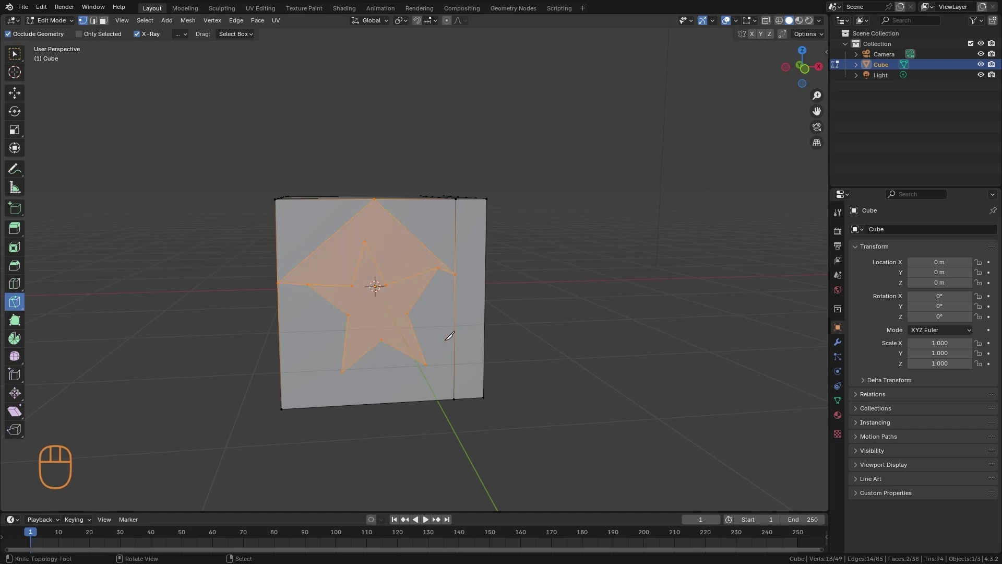
pyautogui.hotkey('alt', 'a')
pyautogui.scroll(-2, 435, 325)
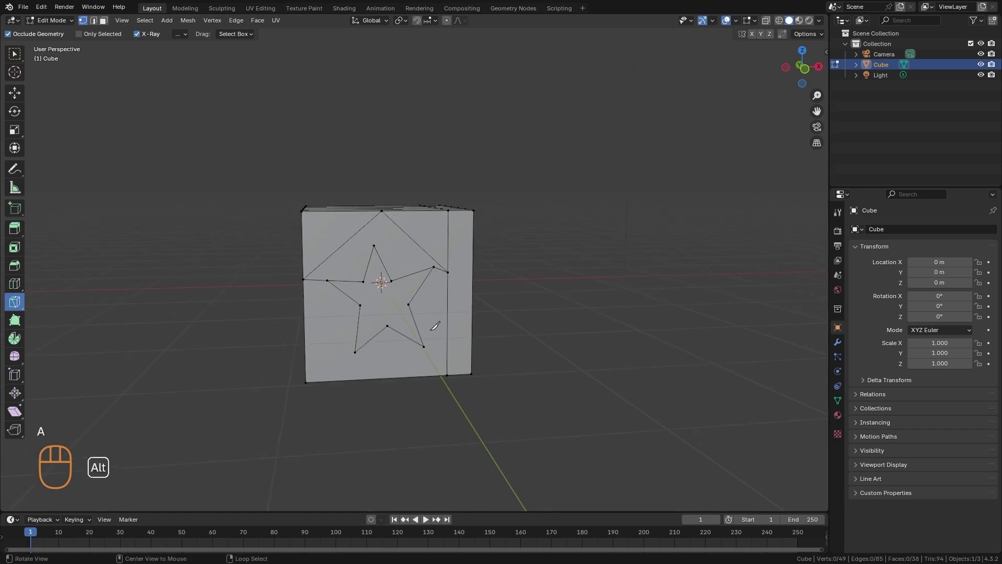
# Step: Knife-cut from the star's lower-left point to the nearest bottom corner of the face
pyautogui.keyDown('alt'); pyautogui.moveTo(458, 306); pyautogui.dragTo(418, 338); pyautogui.keyUp('alt')
pyautogui.click(414, 342)
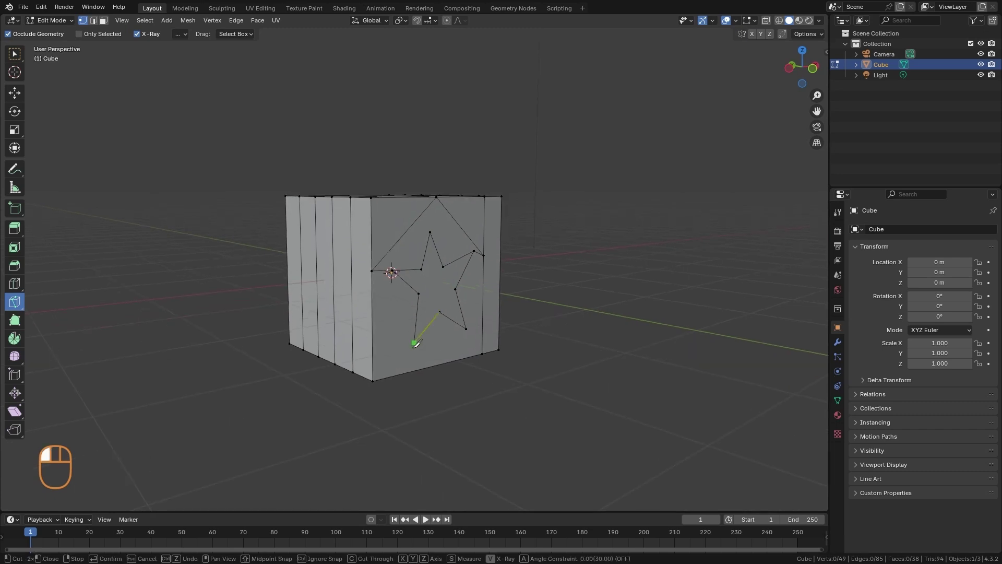
pyautogui.click(387, 383)
pyautogui.press('Return')
# Step: Knife-cut from the star's lower-right point to the bottom end of the vertical loop and clear the selection
pyautogui.keyDown('alt'); pyautogui.moveTo(438, 376); pyautogui.dragTo(436, 317); pyautogui.keyUp('alt')
pyautogui.click(433, 330)
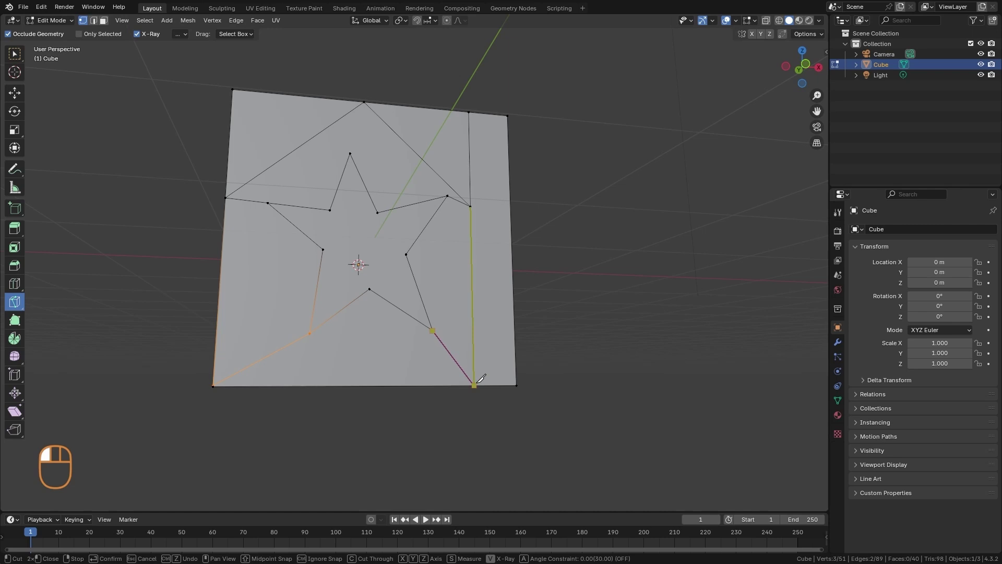
pyautogui.click(475, 384)
pyautogui.press('Return')
pyautogui.press('alt')
pyautogui.hotkey('alt', 'a')
pyautogui.keyDown('ctrl'); pyautogui.keyDown('alt'); pyautogui.moveTo(452, 256); pyautogui.dragTo(467, 378); pyautogui.keyUp('alt'); pyautogui.keyUp('ctrl')
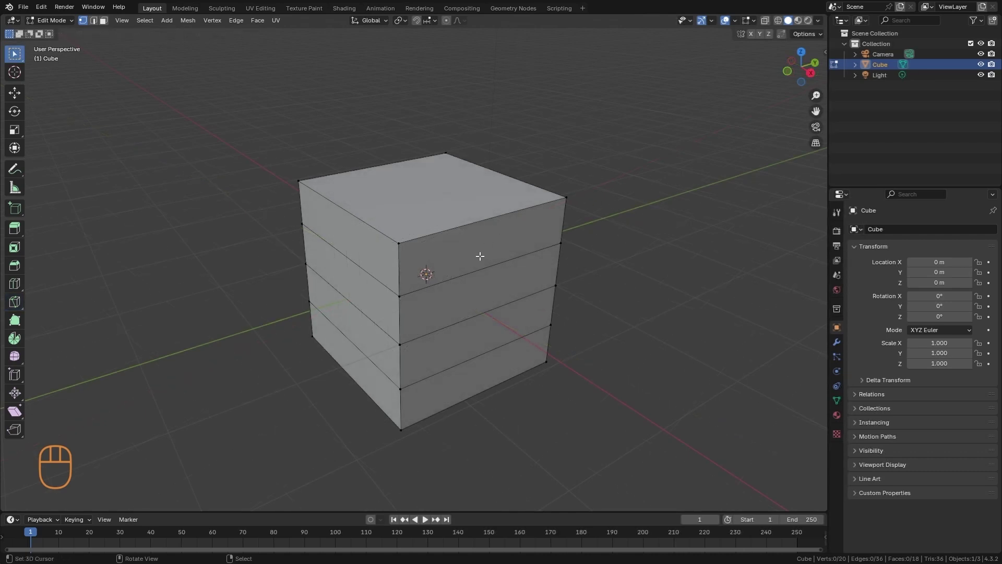
# Step: On the cube with three horizontal loops, slide the middle loop's corner vertex down along its vertical edge
pyautogui.moveTo(446, 366)
pyautogui.keyDown('alt'); pyautogui.mouseDown()
pyautogui.moveTo(517, 340)
pyautogui.moveTo(461, 377)
pyautogui.mouseUp(); pyautogui.keyUp('alt')
pyautogui.keyDown('alt'); pyautogui.moveTo(501, 366); pyautogui.dragTo(454, 385); pyautogui.keyUp('alt')
pyautogui.keyDown('ctrl'); pyautogui.keyDown('alt'); pyautogui.moveTo(454, 385); pyautogui.dragTo(512, 340); pyautogui.keyUp('alt'); pyautogui.keyUp('ctrl')
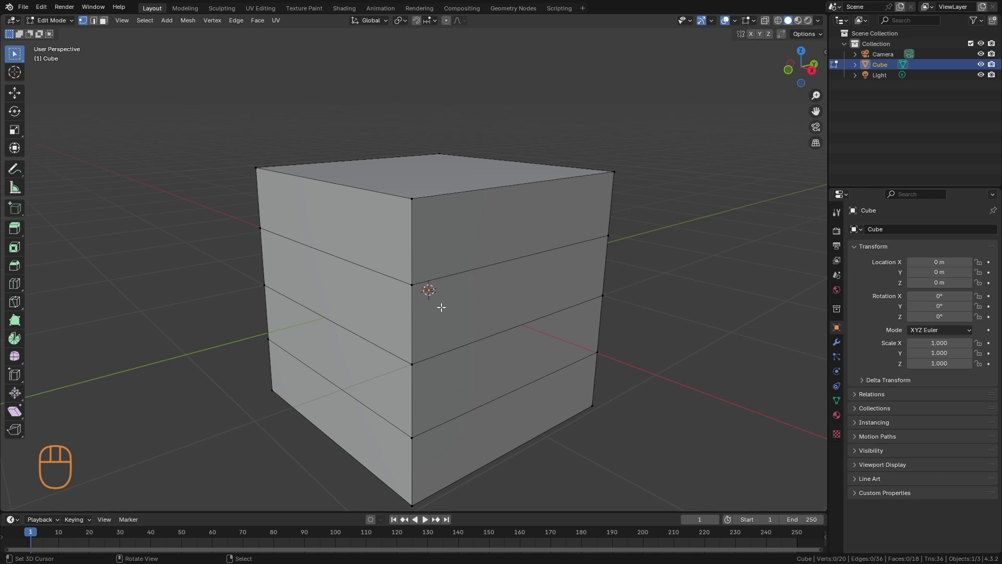
pyautogui.keyDown('alt'); pyautogui.moveTo(454, 322); pyautogui.dragTo(412, 335); pyautogui.keyUp('alt')
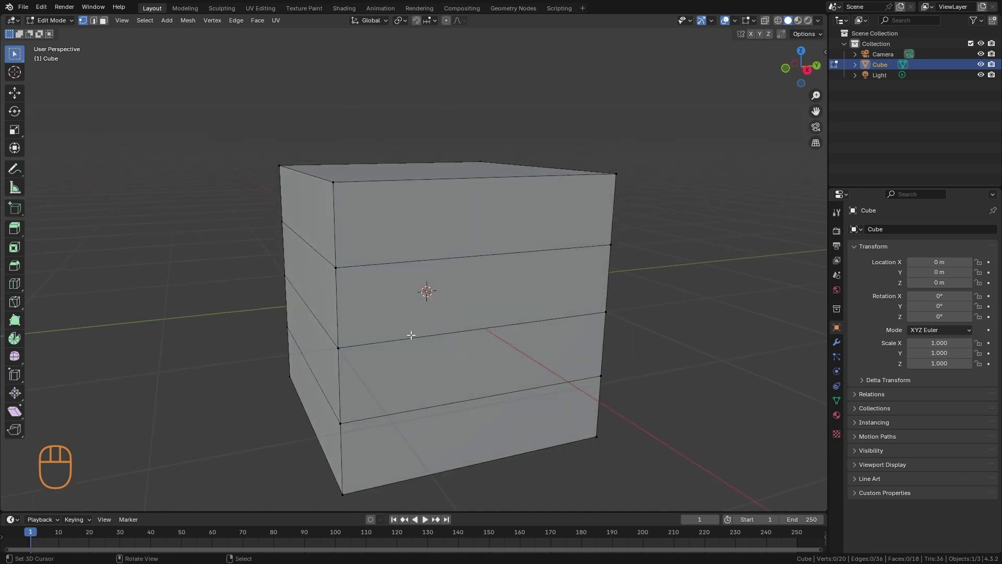
pyautogui.click(340, 346)
pyautogui.press('g')
pyautogui.press('g')
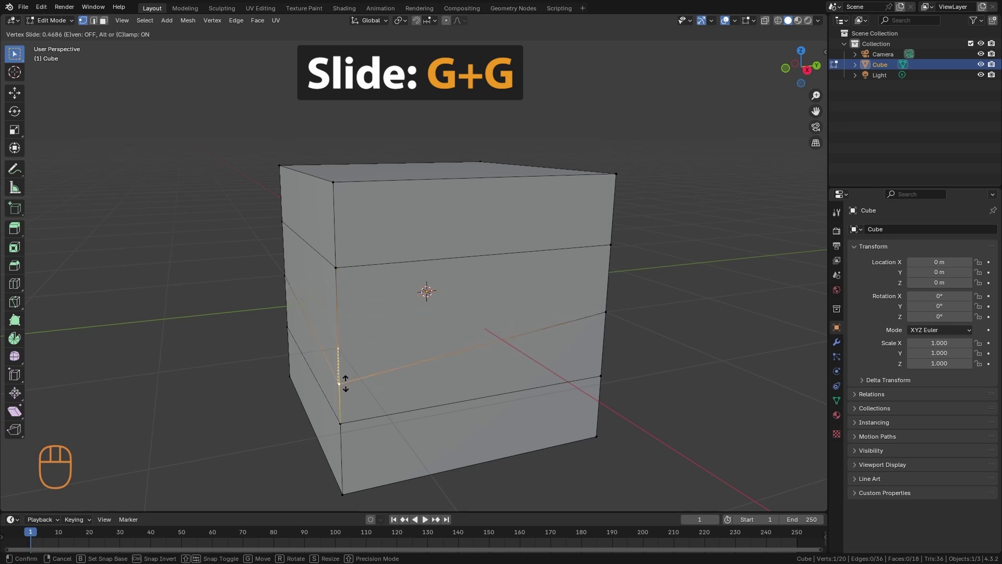
pyautogui.click(346, 389)
# Step: Select the uppermost horizontal edge loop and slide it close to the cube's top face
pyautogui.keyDown('alt'); pyautogui.moveTo(345, 389); pyautogui.dragTo(450, 280, button='middle'); pyautogui.keyUp('alt')
pyautogui.keyDown('alt'); pyautogui.rightClick(451, 278); pyautogui.keyUp('alt')
pyautogui.keyDown('ctrl'); pyautogui.keyDown('alt'); pyautogui.moveTo(523, 268); pyautogui.dragTo(485, 327); pyautogui.keyUp('alt'); pyautogui.keyUp('ctrl')
pyautogui.press('g')
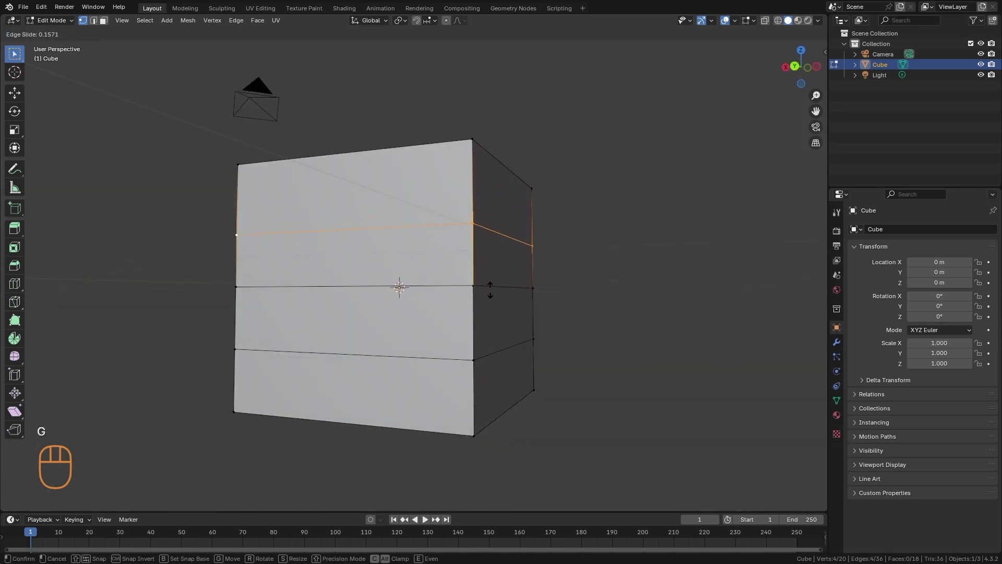
pyautogui.press('g')
pyautogui.moveTo(494, 305); pyautogui.dragTo(493, 284, button='middle')
pyautogui.click(496, 273)
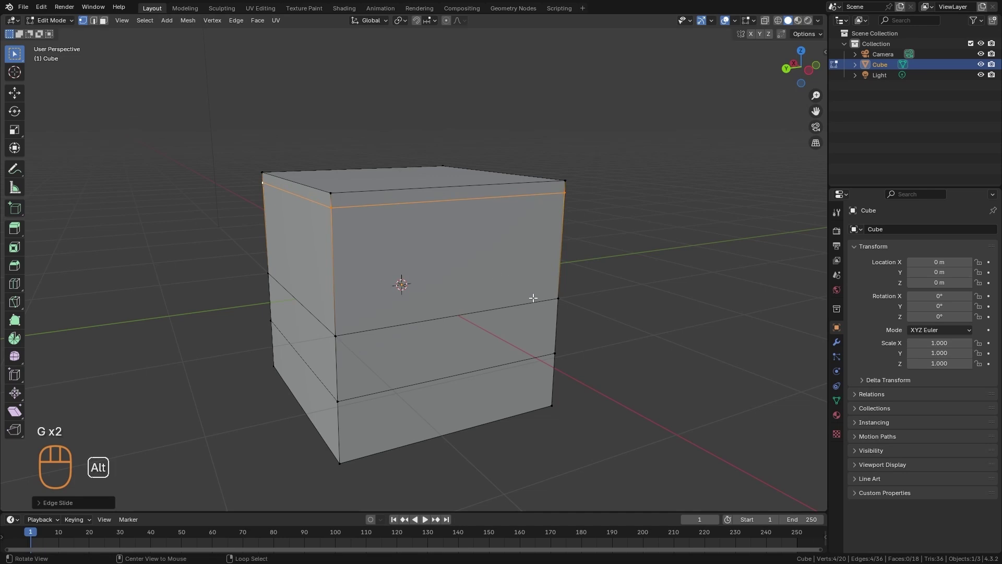
# Step: Slide the uppermost edge loop back down along the cube's sides
pyautogui.keyDown('alt'); pyautogui.moveTo(517, 299); pyautogui.dragTo(429, 307); pyautogui.keyUp('alt')
pyautogui.press('g')
pyautogui.press('g')
pyautogui.click(460, 331)
pyautogui.press('g')
pyautogui.keyDown('alt'); pyautogui.moveTo(560, 342); pyautogui.dragTo(454, 305); pyautogui.keyUp('alt')
pyautogui.press('g')
pyautogui.click(478, 276)
# Step: Add a centred vertical loop cut and slide it by about 0.75 towards the nearer side edge
pyautogui.hotkey('ctrl', 'r')
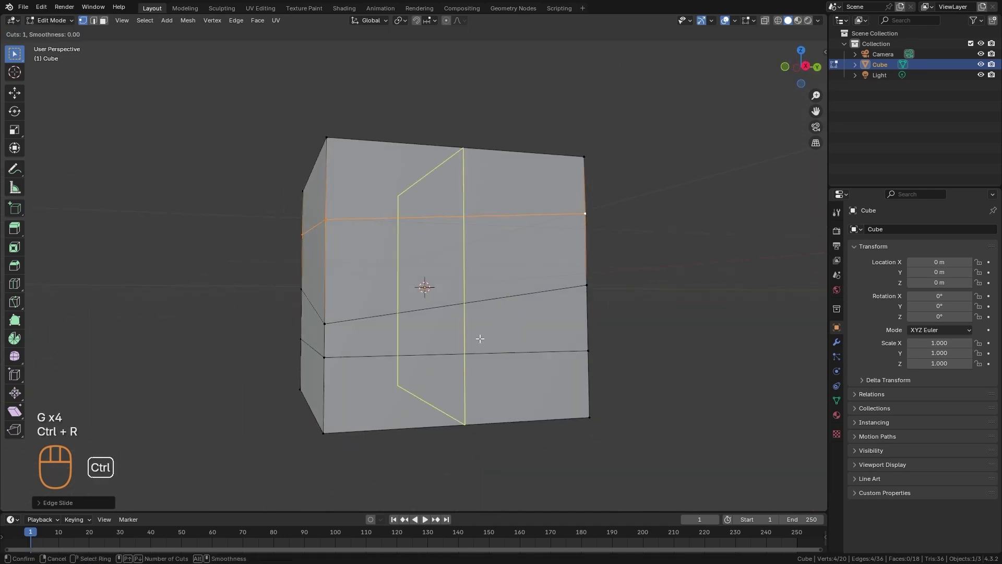
pyautogui.click(469, 318)
pyautogui.rightClick(465, 299)
pyautogui.keyDown('alt'); pyautogui.click(465, 282); pyautogui.keyUp('alt')
pyautogui.press('g')
pyautogui.press('g')
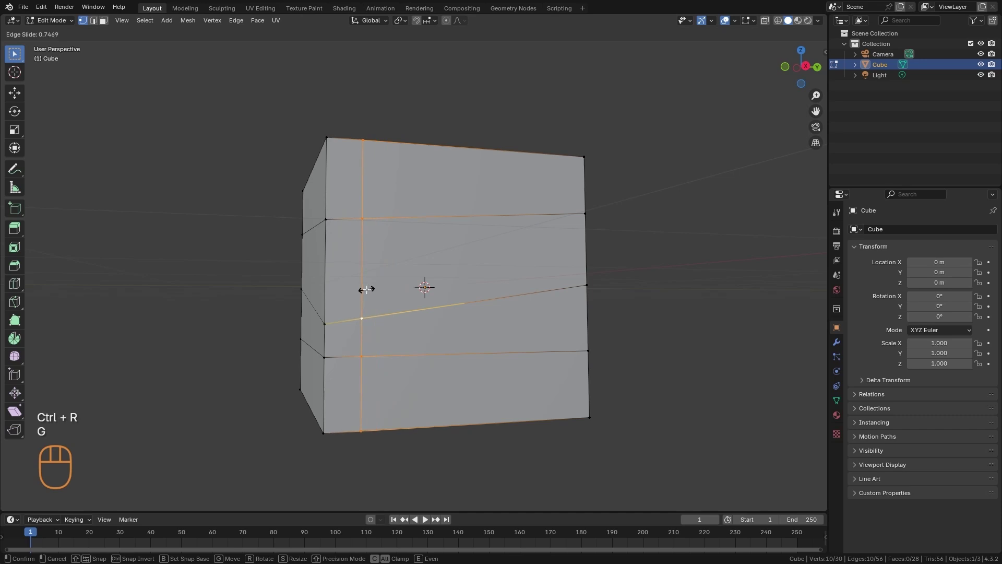
pyautogui.click(365, 288)
# Step: Slide the vertical edge loop across the face and back to roughly a third of its width
pyautogui.press('g')
pyautogui.press('g')
pyautogui.click(538, 296)
pyautogui.press('g')
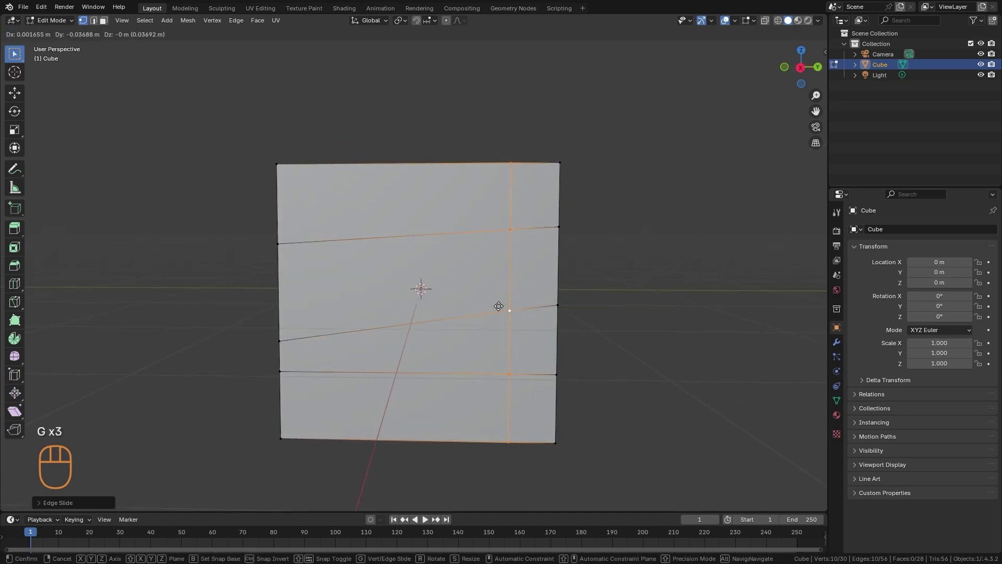
pyautogui.keyDown('alt'); pyautogui.moveTo(409, 291); pyautogui.dragTo(474, 349, button='middle'); pyautogui.keyUp('alt')
pyautogui.click(475, 349)
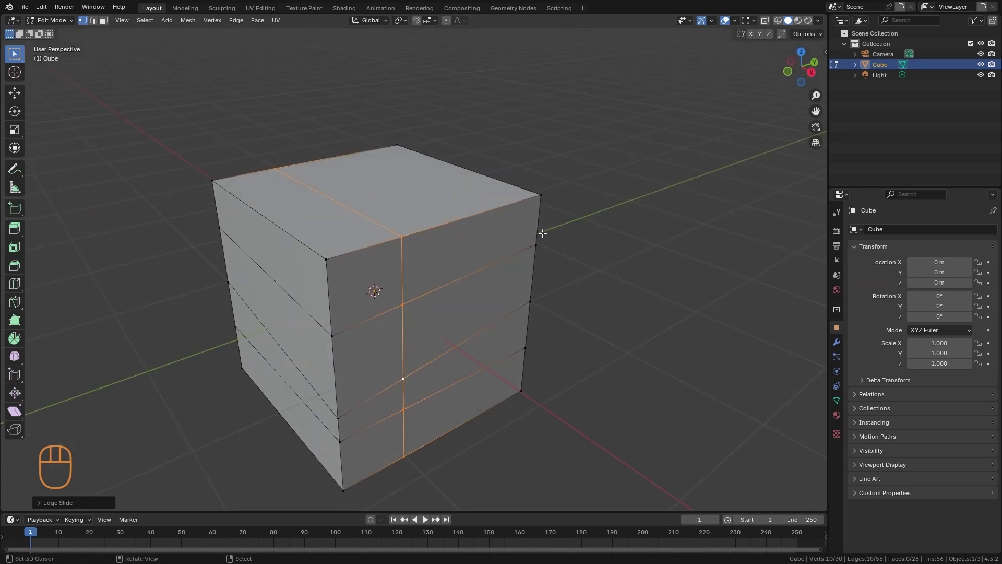
# Step: Adjust the vertical loop with the Edge Slide tool, deselect it and add four vertical loop cuts in the wider section
pyautogui.click(17, 376)
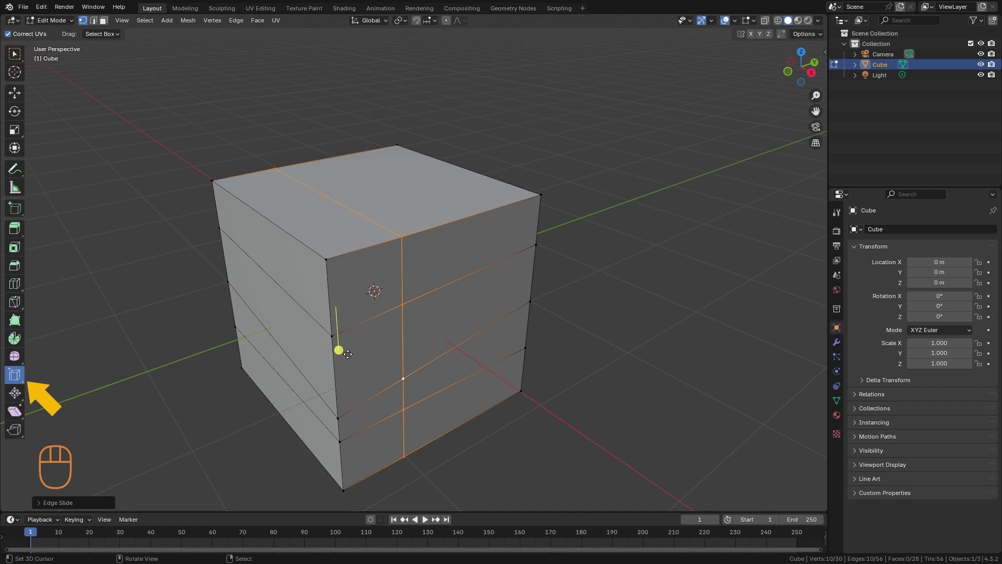
pyautogui.moveTo(347, 353); pyautogui.dragTo(350, 330)
pyautogui.keyDown('alt'); pyautogui.moveTo(465, 354); pyautogui.dragTo(449, 380, button='middle'); pyautogui.keyUp('alt')
pyautogui.hotkey('alt', 'a')
pyautogui.hotkey('ctrl', 'r')
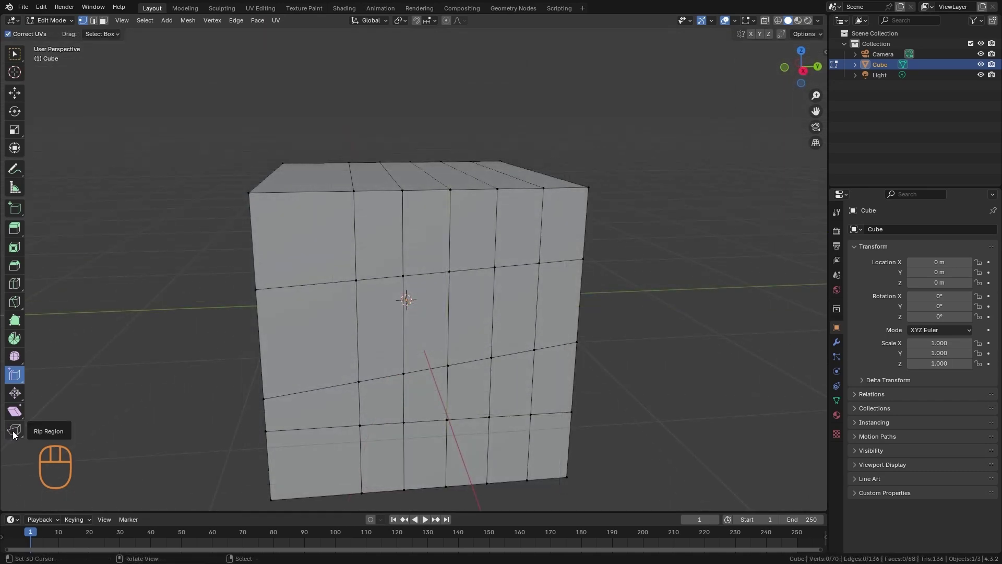
# Step: Switch to the Select Box tool and rip a central vertex on the sloping horizontal line sideways
pyautogui.keyDown('alt'); pyautogui.moveTo(495, 396); pyautogui.dragTo(492, 370, button='middle'); pyautogui.keyUp('alt')
pyautogui.scroll(2, 488, 356)
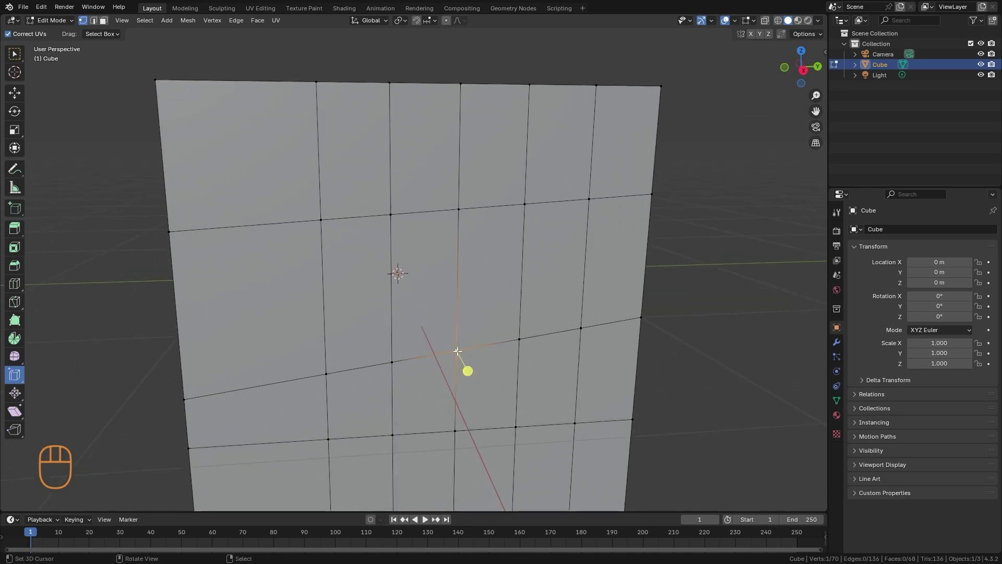
pyautogui.click(14, 55)
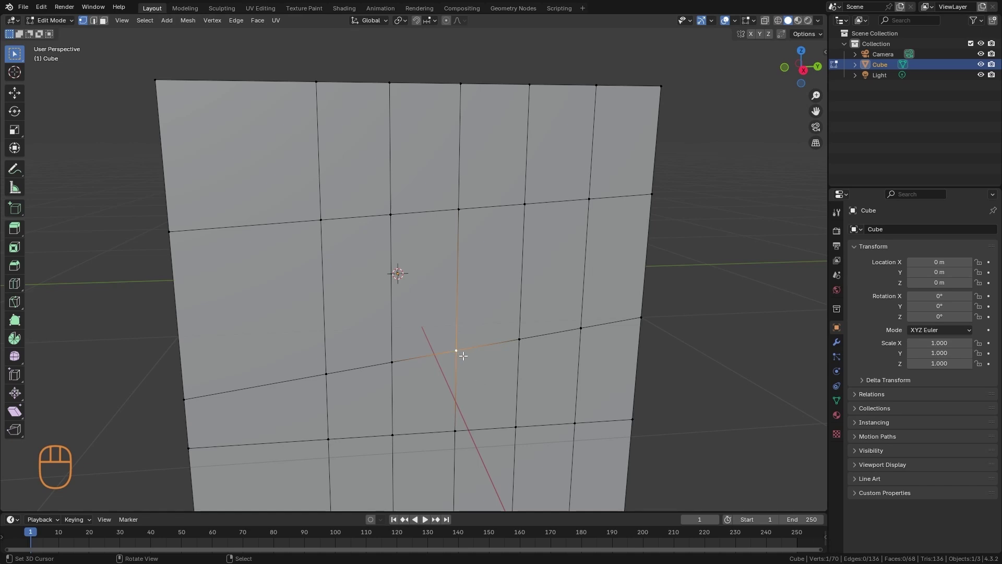
pyautogui.press('v')
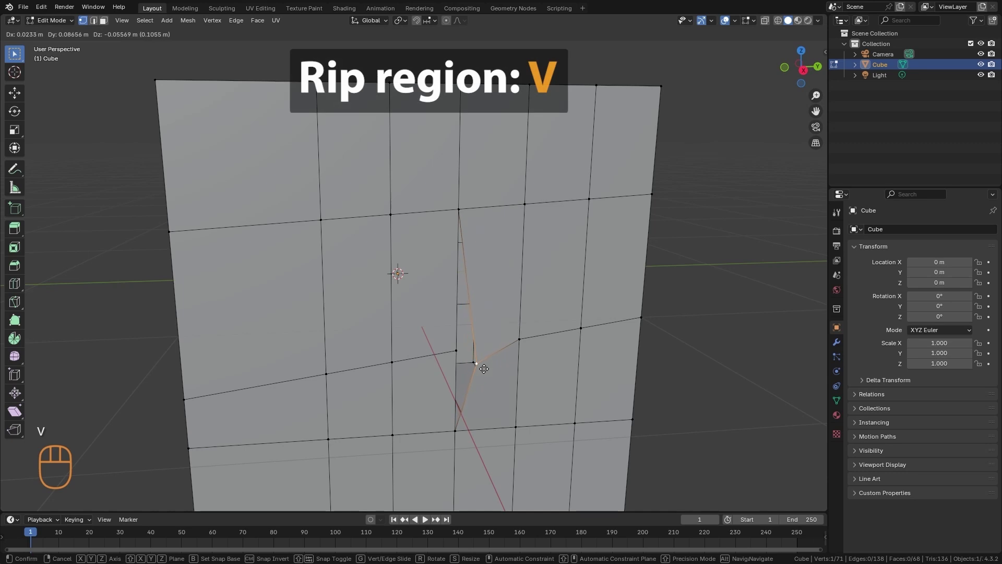
pyautogui.click(472, 358)
# Step: Rip three vertices along the same line downwards, starting beside the new gap, to lengthen the opening
pyautogui.click(460, 349)
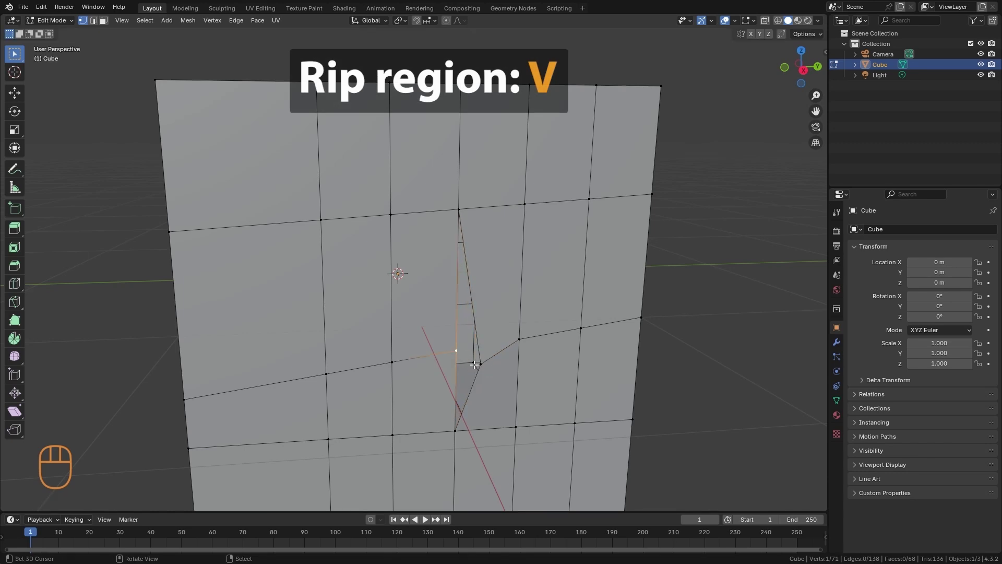
pyautogui.press('v')
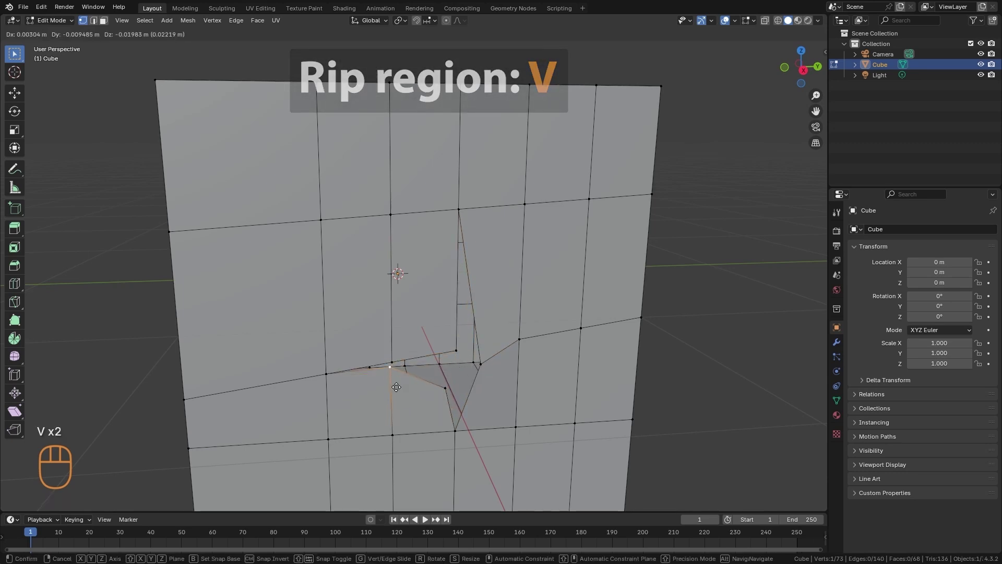
pyautogui.click(386, 402)
pyautogui.click(326, 374)
pyautogui.press('v')
pyautogui.click(331, 424)
# Step: On the opposite side, select four vertices along the middle horizontal line and rip them downwards
pyautogui.moveTo(331, 424); pyautogui.dragTo(347, 316, button='middle')
pyautogui.click(225, 312)
pyautogui.keyDown('ctrl'); pyautogui.click(433, 314); pyautogui.keyUp('ctrl')
pyautogui.keyDown('alt'); pyautogui.middleClick(434, 296); pyautogui.keyUp('alt')
pyautogui.press('v')
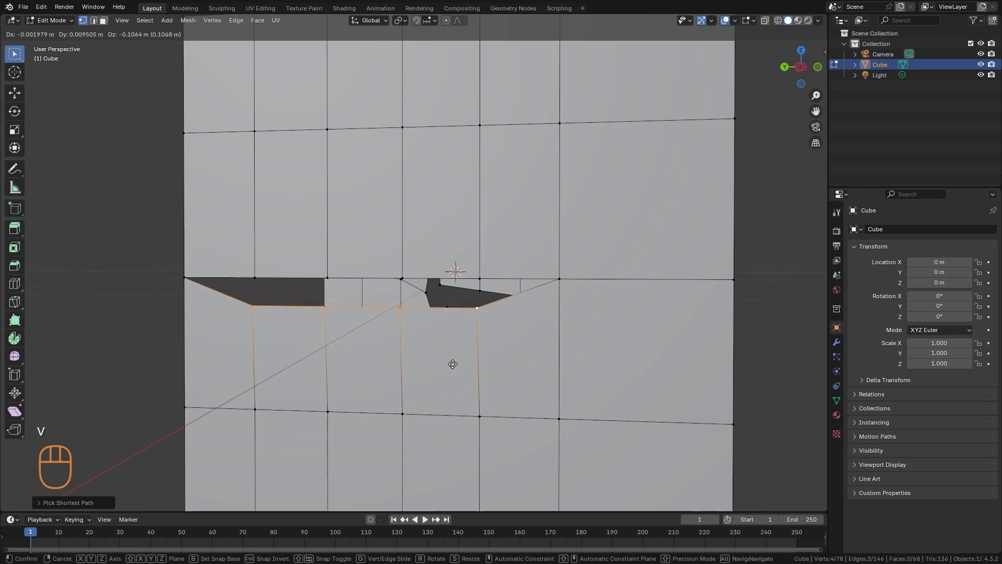
pyautogui.click(455, 370)
# Step: Select four vertices along the upper horizontal line of the same side and rip them downwards
pyautogui.moveTo(456, 329); pyautogui.dragTo(467, 363, button='middle')
pyautogui.click(234, 226)
pyautogui.hotkey('ctrl', 'z')
pyautogui.keyDown('ctrl'); pyautogui.click(449, 237); pyautogui.keyUp('ctrl')
pyautogui.press('v')
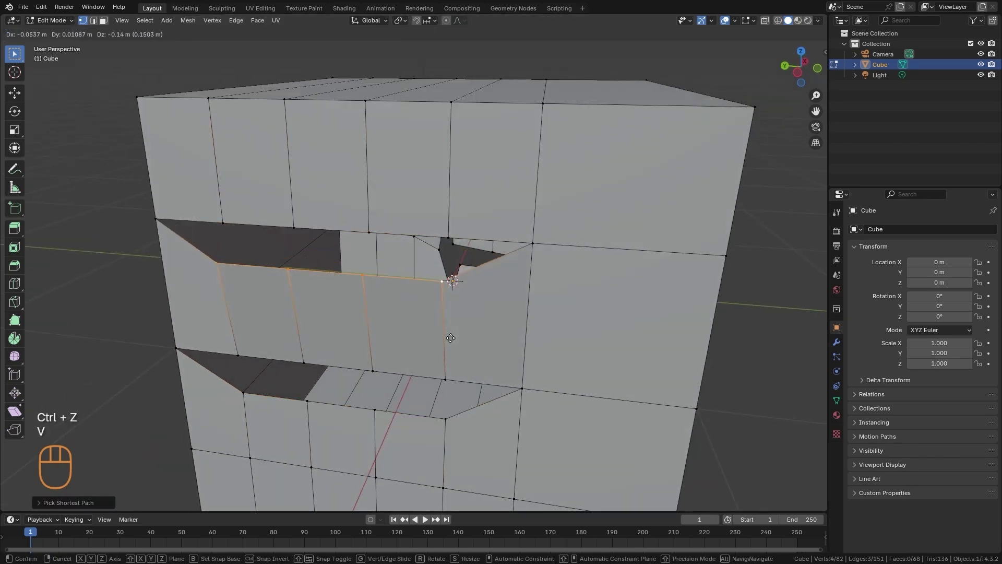
pyautogui.click(454, 350)
# Step: Leave Edit Mode and examine the ripped openings in the cube from several angles
pyautogui.press('a')
pyautogui.keyDown('ctrl'); pyautogui.keyDown('alt'); pyautogui.moveTo(519, 349); pyautogui.dragTo(522, 370); pyautogui.keyUp('alt'); pyautogui.keyUp('ctrl')
pyautogui.keyDown('alt'); pyautogui.moveTo(522, 371); pyautogui.dragTo(464, 357); pyautogui.keyUp('alt')
pyautogui.press('Tab')
pyautogui.keyDown('alt'); pyautogui.moveTo(464, 357); pyautogui.dragTo(478, 351); pyautogui.keyUp('alt')
pyautogui.moveTo(478, 351); pyautogui.dragTo(575, 359, button='middle')
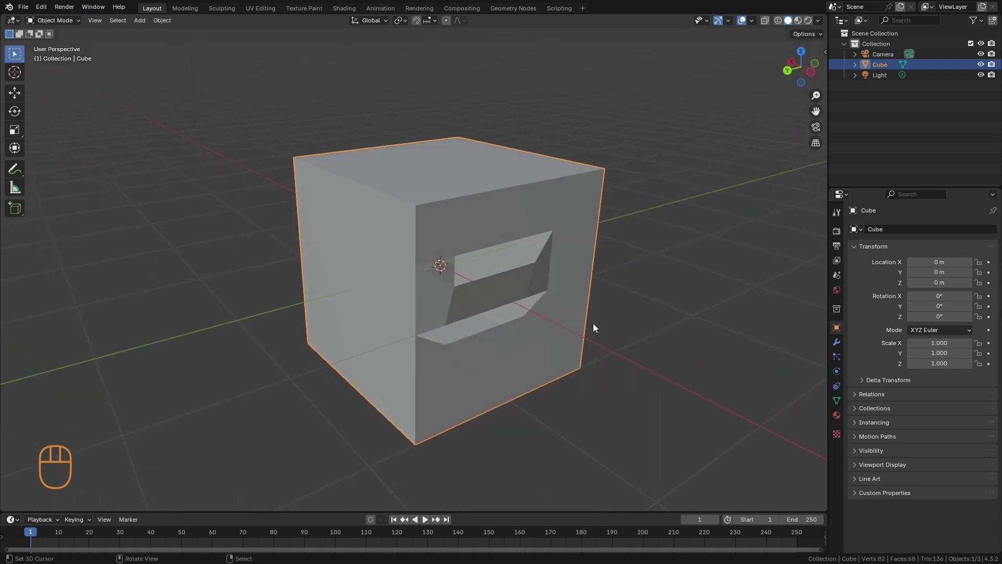
pyautogui.keyDown('ctrl'); pyautogui.moveTo(601, 319); pyautogui.dragTo(600, 385, button='middle'); pyautogui.keyUp('ctrl')
# Step: Return the cube to Edit Mode and clear the selection
pyautogui.press('Tab')
pyautogui.press('a')
pyautogui.press('a')
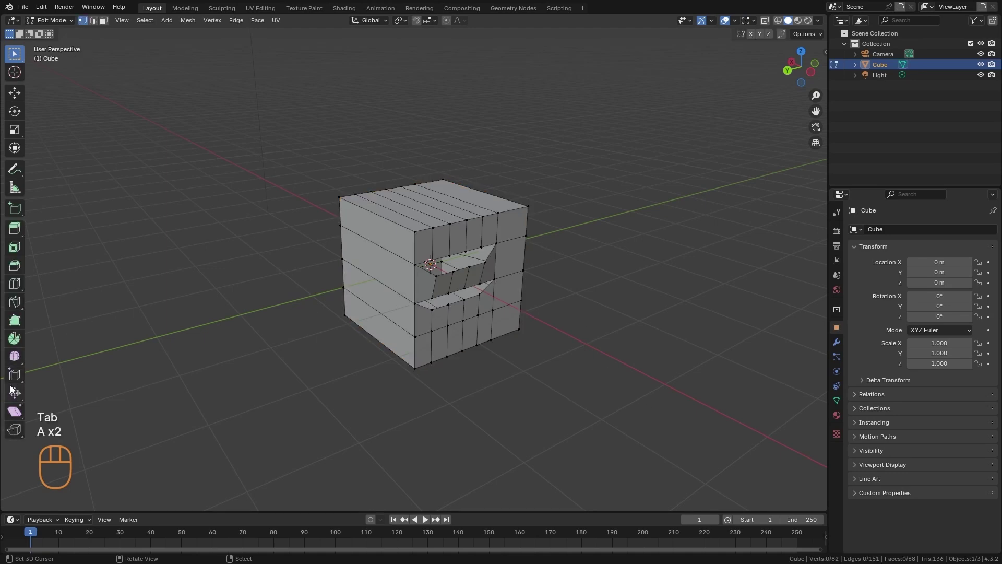